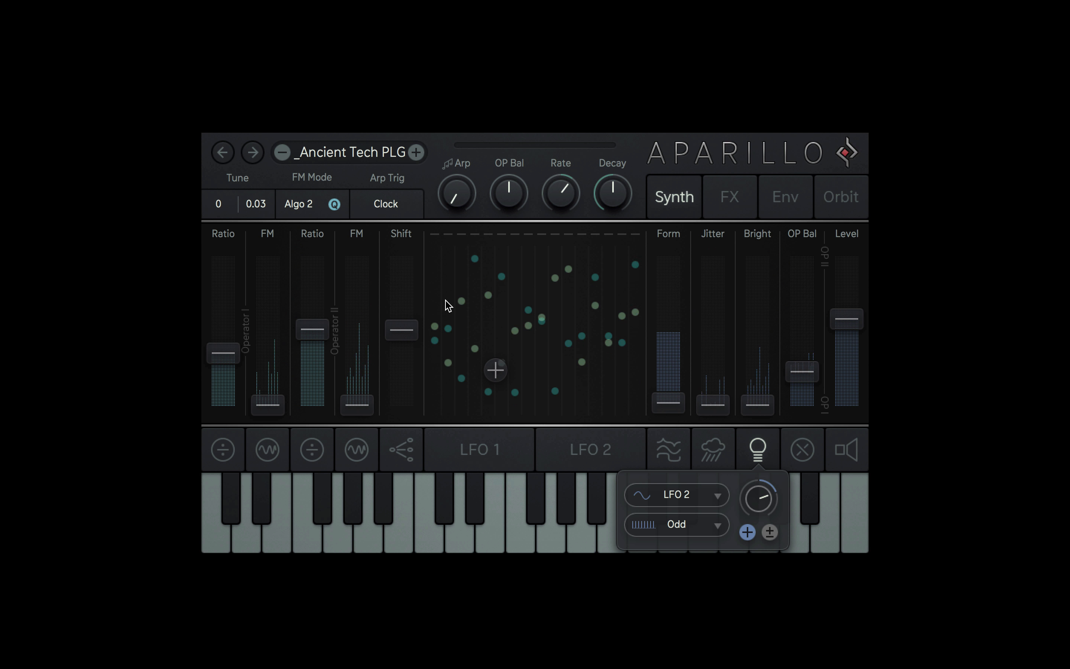
Step: Turn on quantization (Q) in the Shift modulation settings and nudge the Shift fader around its centre
mouse_move(400, 329)
mouse_down()
mouse_move(393, 382)
mouse_move(394, 329)
mouse_up()
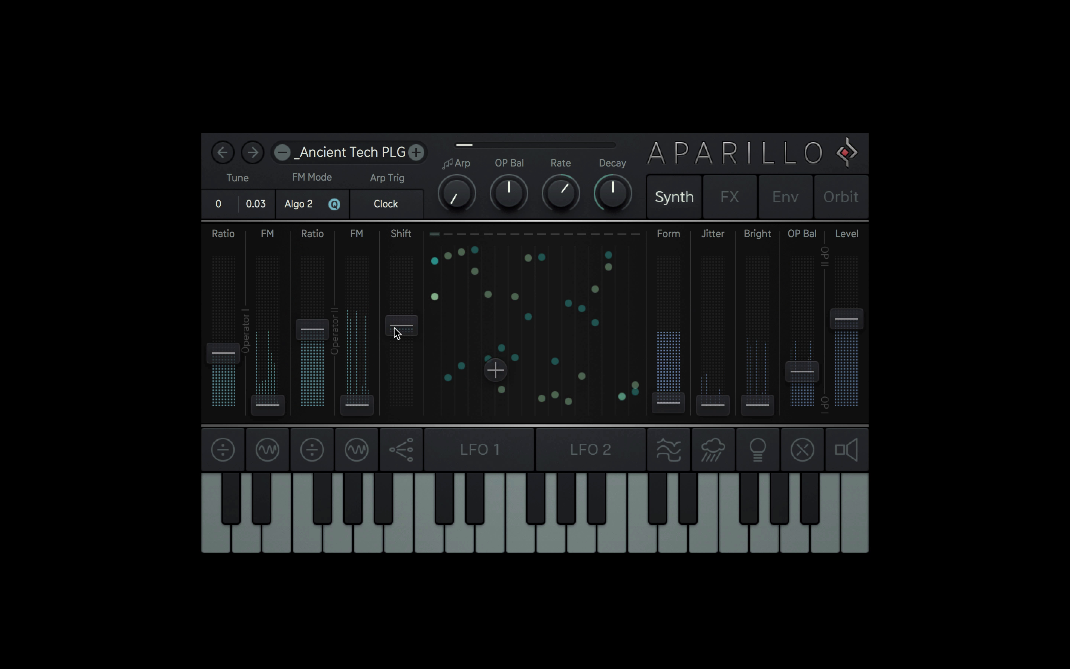
click(420, 459)
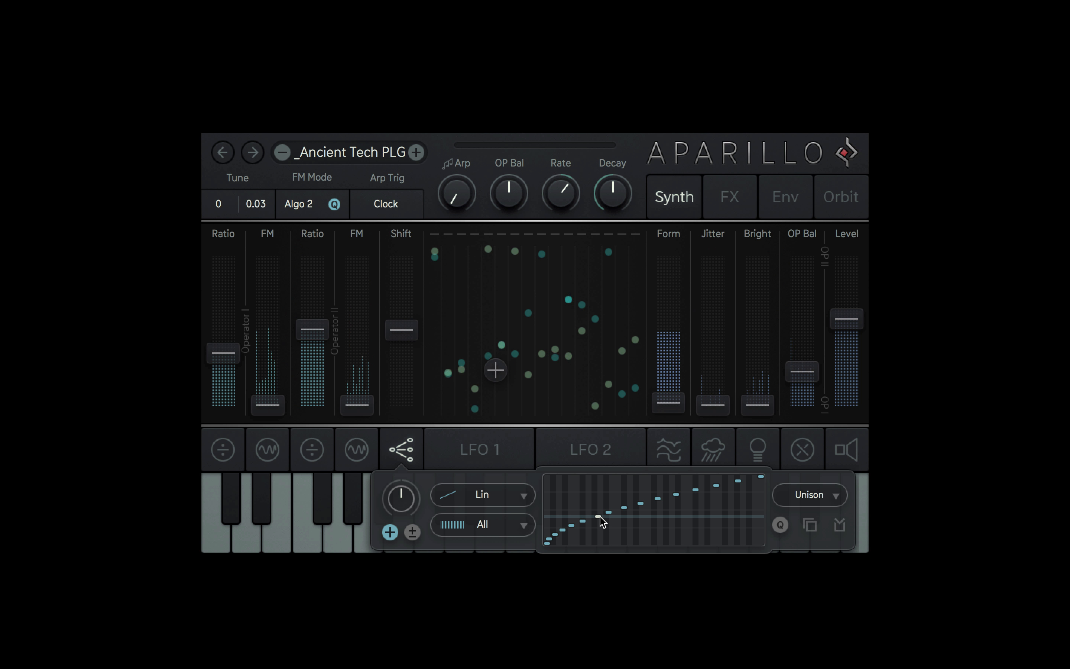
click(781, 525)
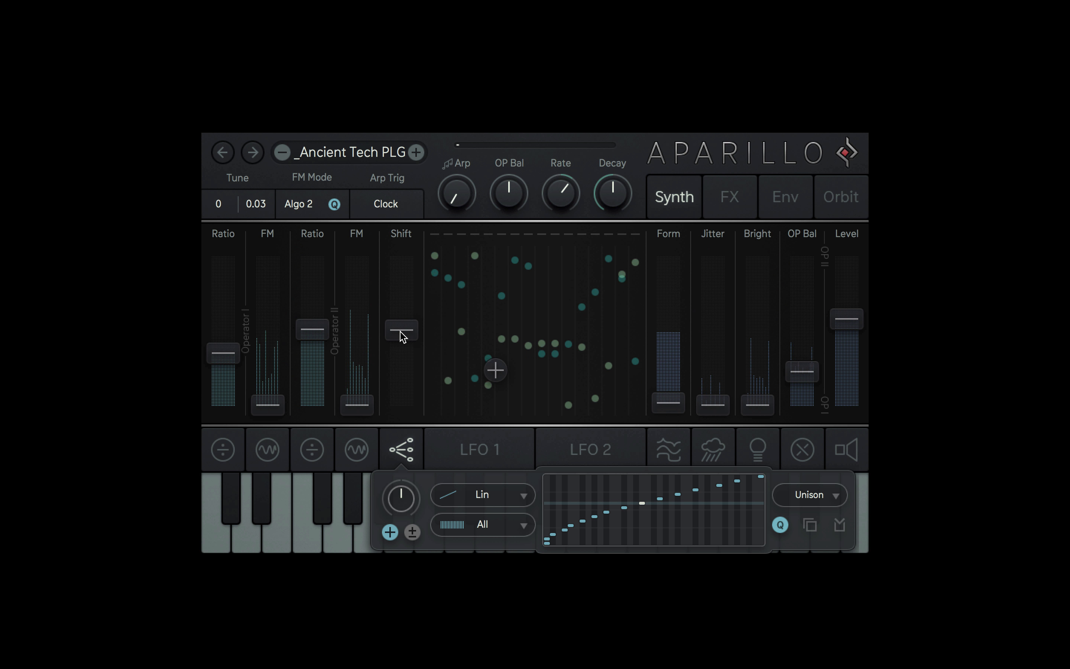
mouse_move(401, 336)
mouse_down()
mouse_move(395, 269)
mouse_move(410, 375)
mouse_move(410, 306)
mouse_move(412, 336)
mouse_up()
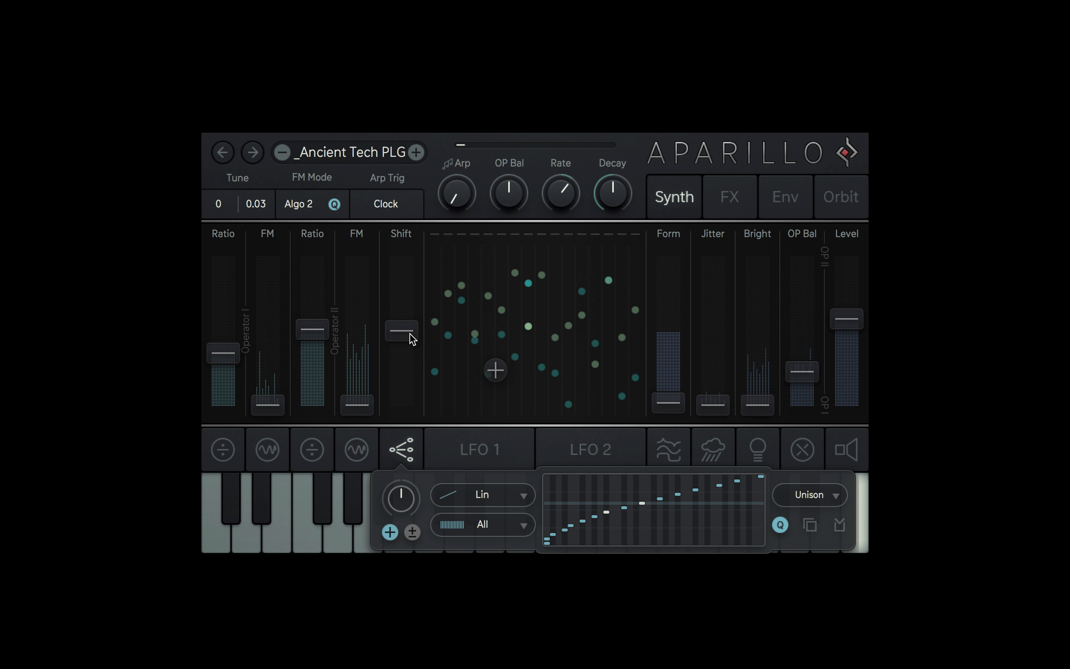
Step: Switch the Shift scale from Unison to User and scatter several voices to custom pitches in the note grid
click(827, 499)
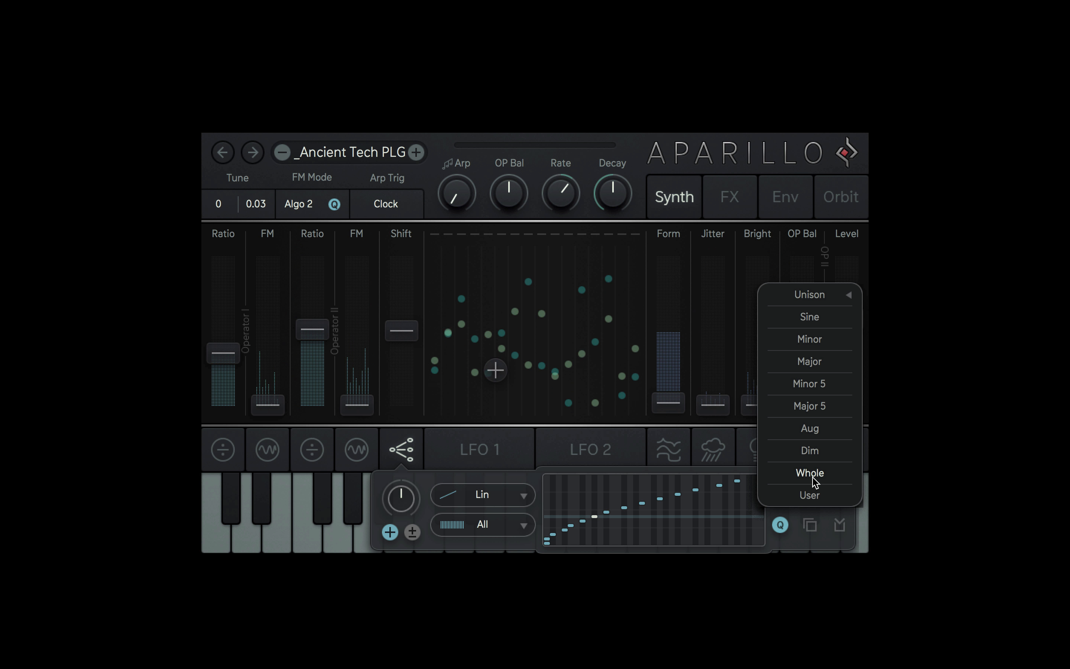
click(813, 496)
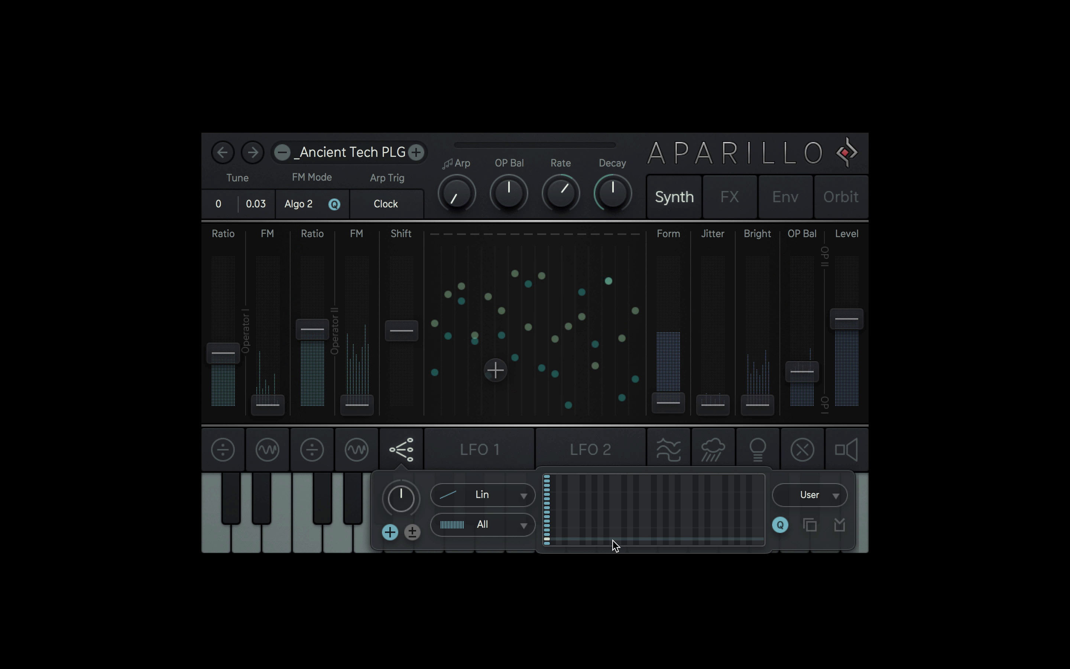
drag(706, 501, 786, 491)
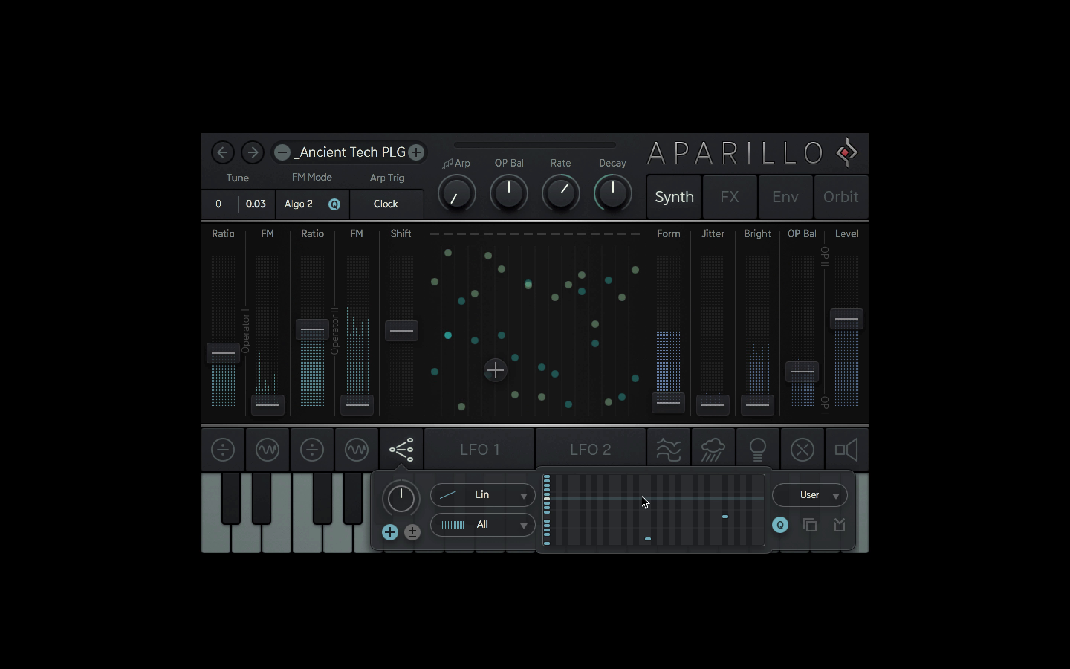
mouse_move(639, 497)
mouse_down()
mouse_move(690, 499)
mouse_move(705, 482)
mouse_up()
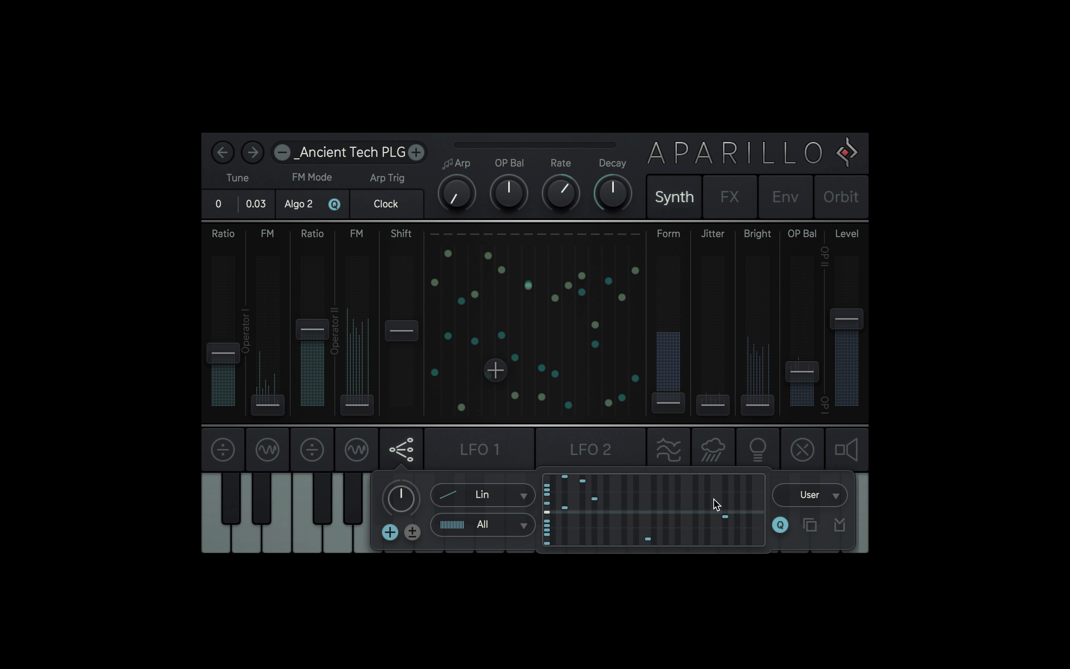
mouse_move(720, 497)
mouse_down()
mouse_move(701, 485)
mouse_move(674, 525)
mouse_move(649, 516)
mouse_up()
Step: Try Log and Arp Env as the Shift modulation source, ending on Log
click(517, 496)
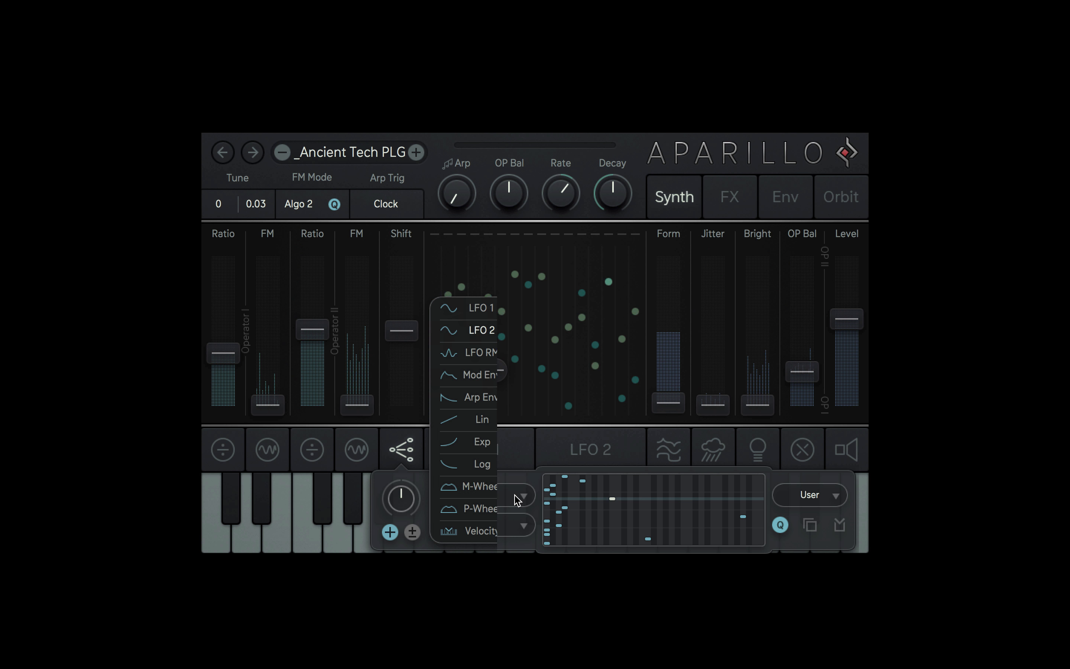
click(491, 467)
click(497, 495)
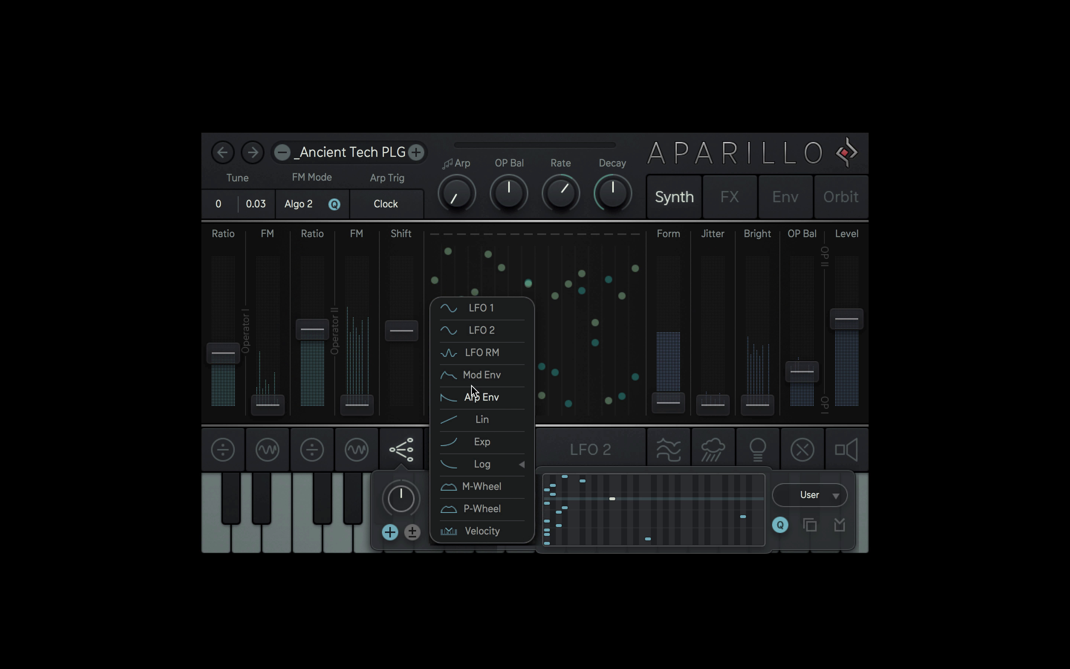
click(473, 395)
click(497, 493)
click(486, 465)
click(489, 490)
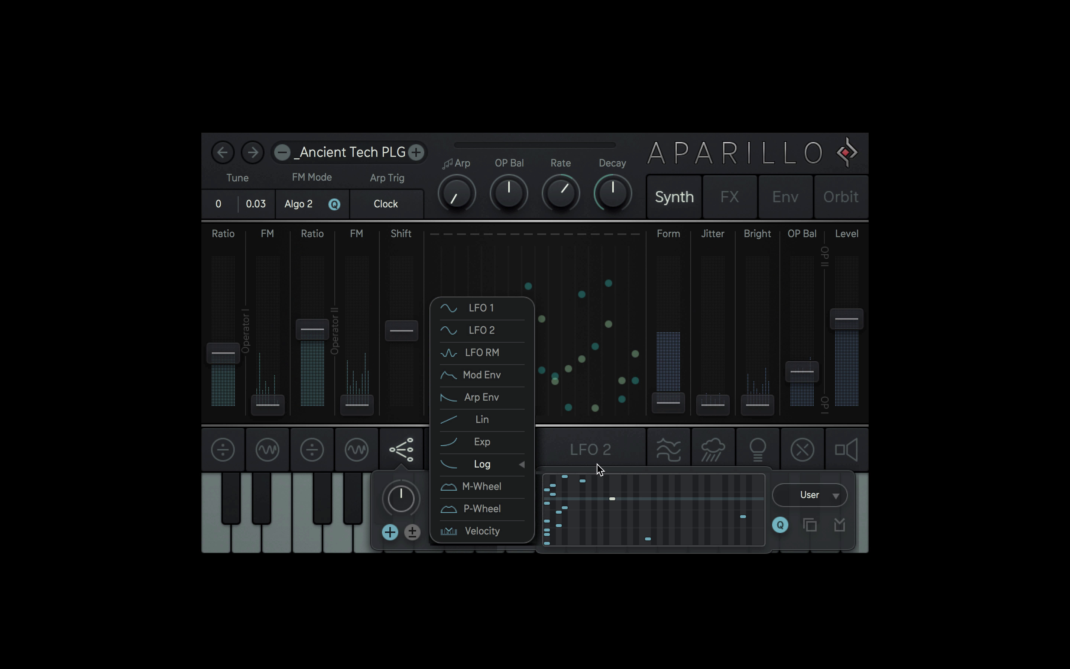
click(614, 500)
Step: Set the Shift scale to Minor and its modulation source to Lin
click(835, 495)
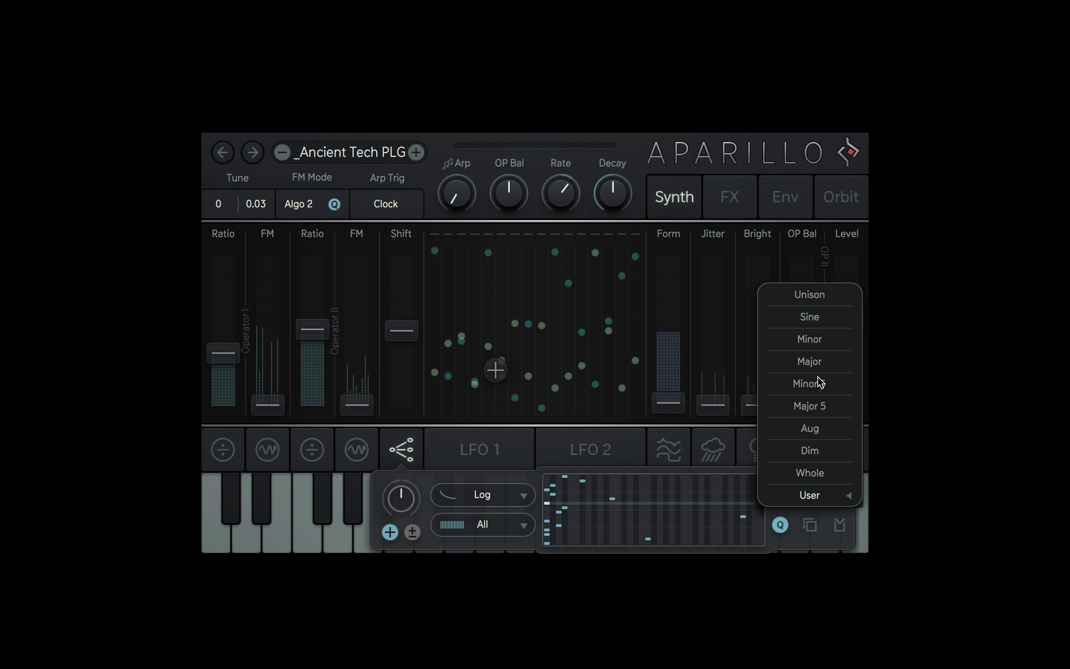
click(811, 339)
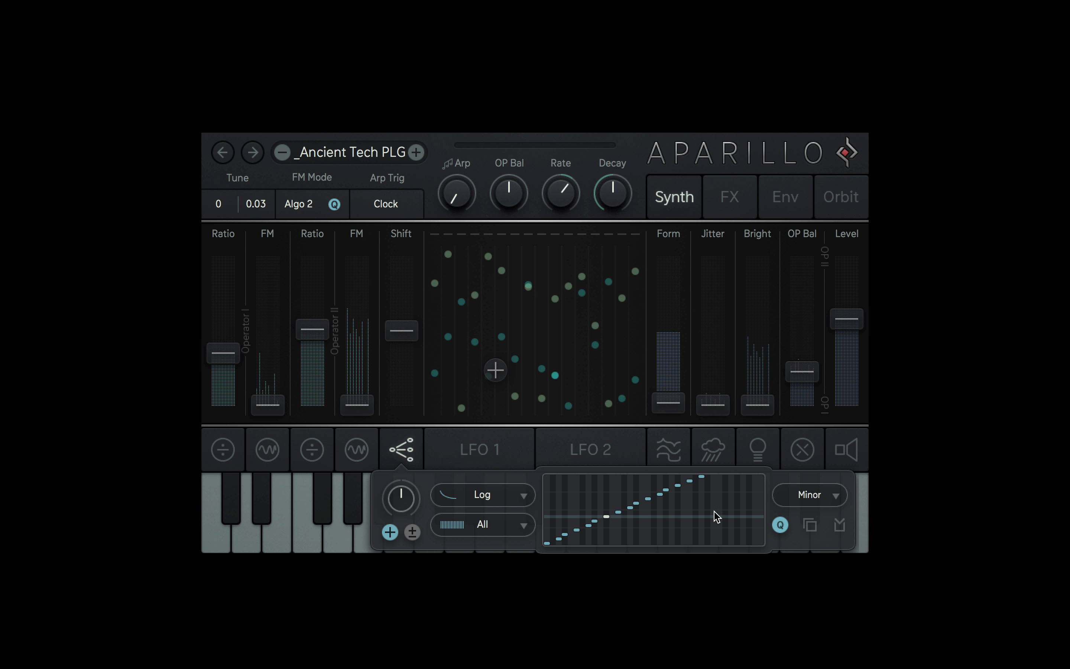
click(458, 499)
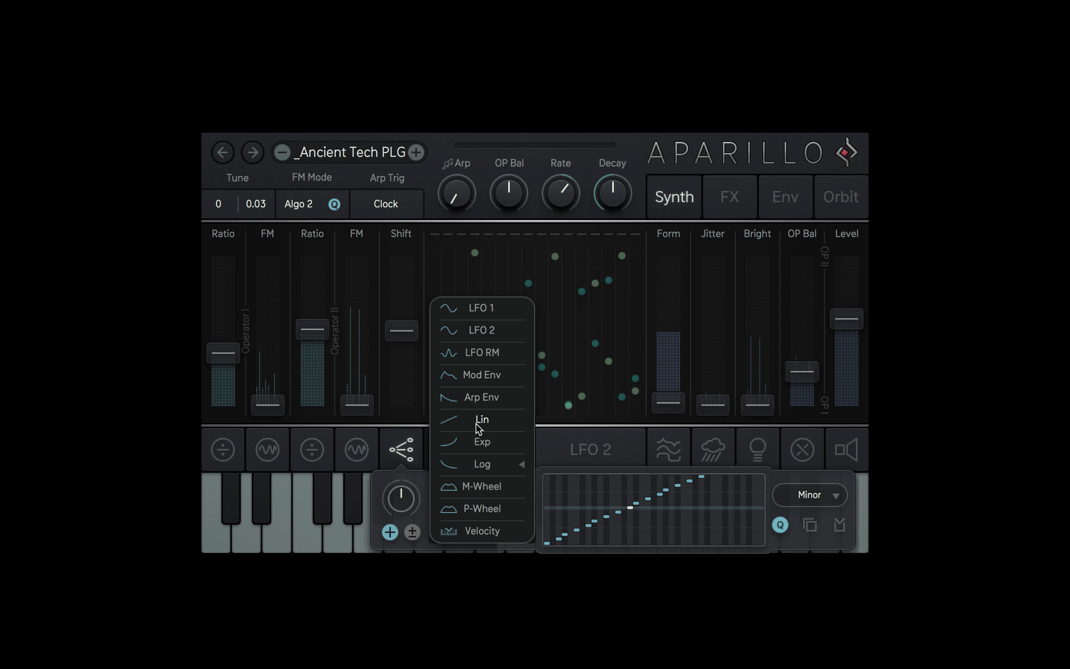
click(479, 424)
Step: Compare bipolar with unipolar Shift modulation, keep it unipolar, and raise the modulation amount to maximum
click(393, 532)
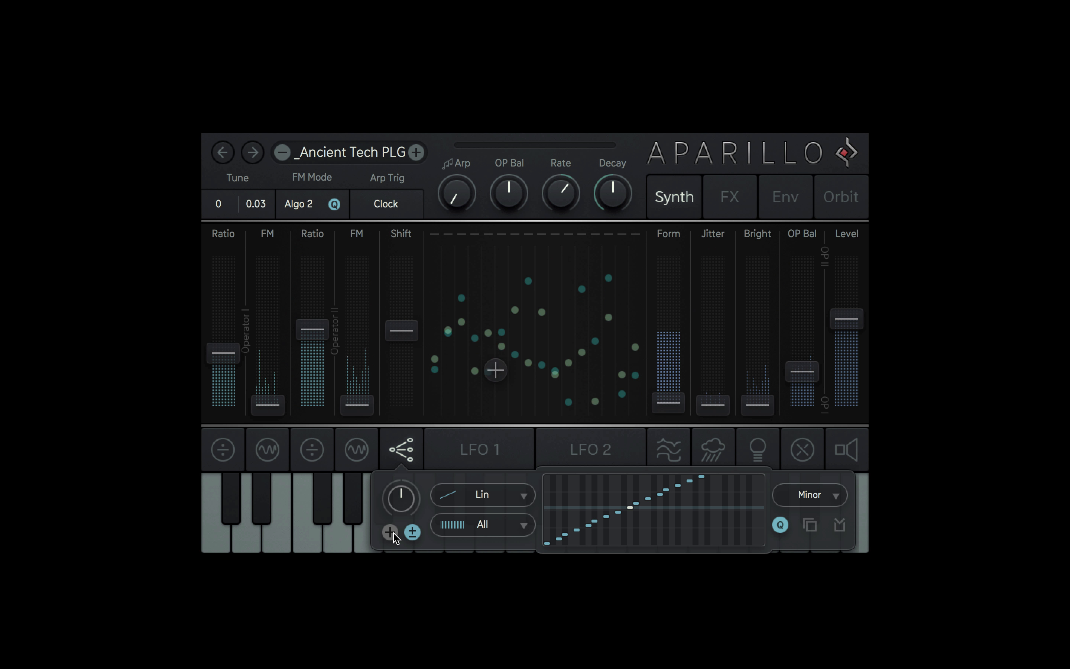
click(392, 532)
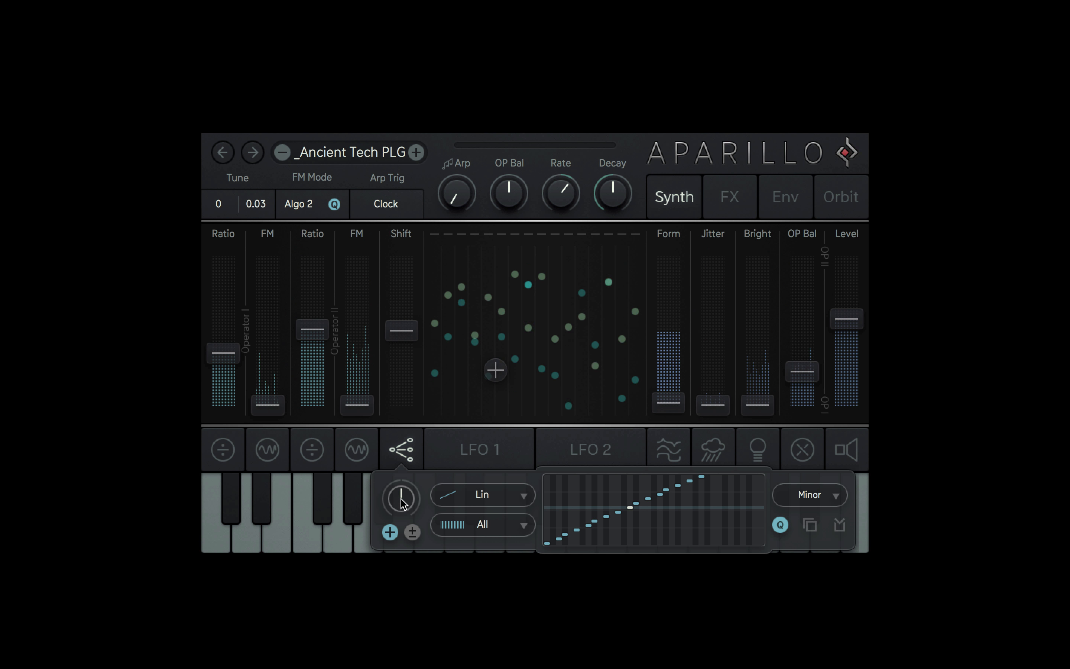
drag(403, 502, 395, 460)
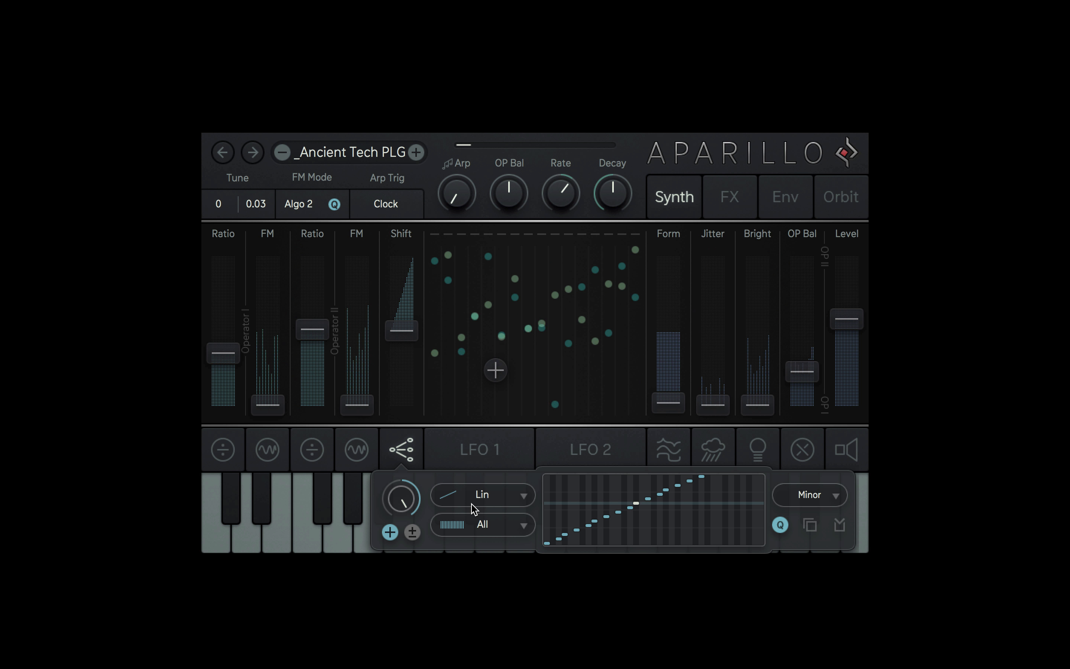
Step: Try Third as the Shift modulation's voice selection, shift the fader slightly, and return to unipolar modulation of All voices
click(463, 525)
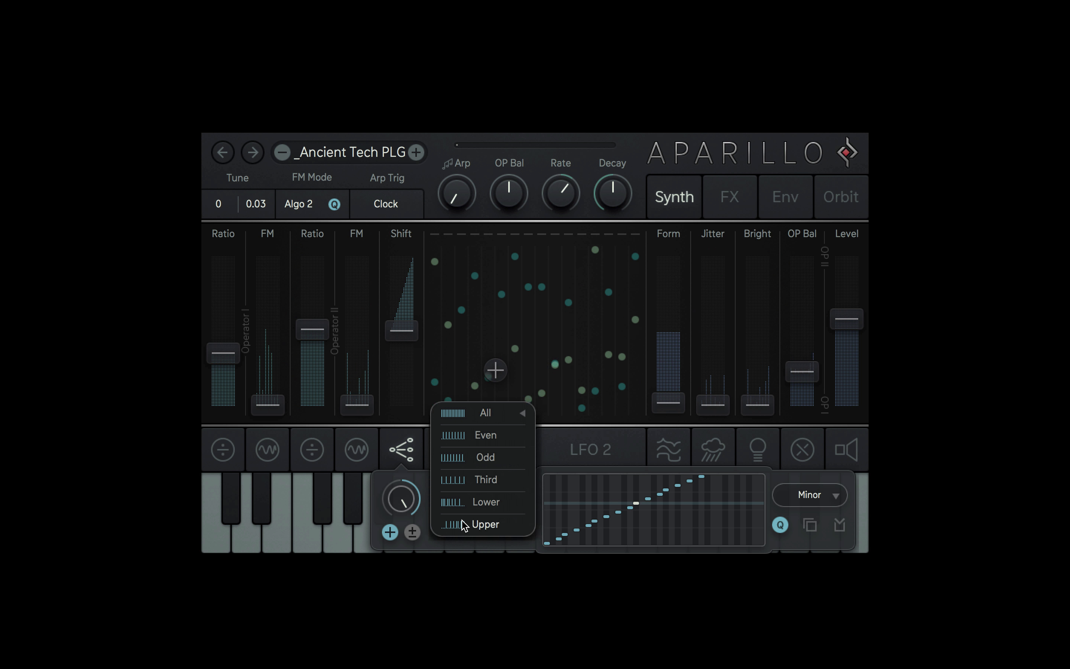
click(488, 491)
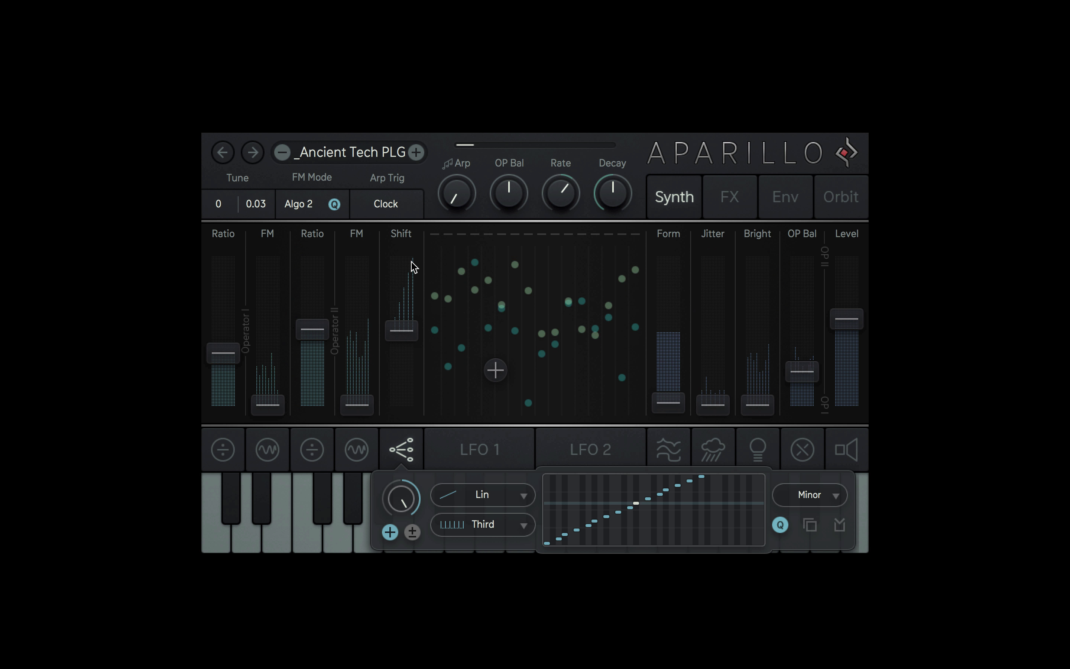
mouse_move(401, 335)
mouse_down()
mouse_move(406, 368)
mouse_move(401, 302)
mouse_move(401, 363)
mouse_move(406, 336)
mouse_up()
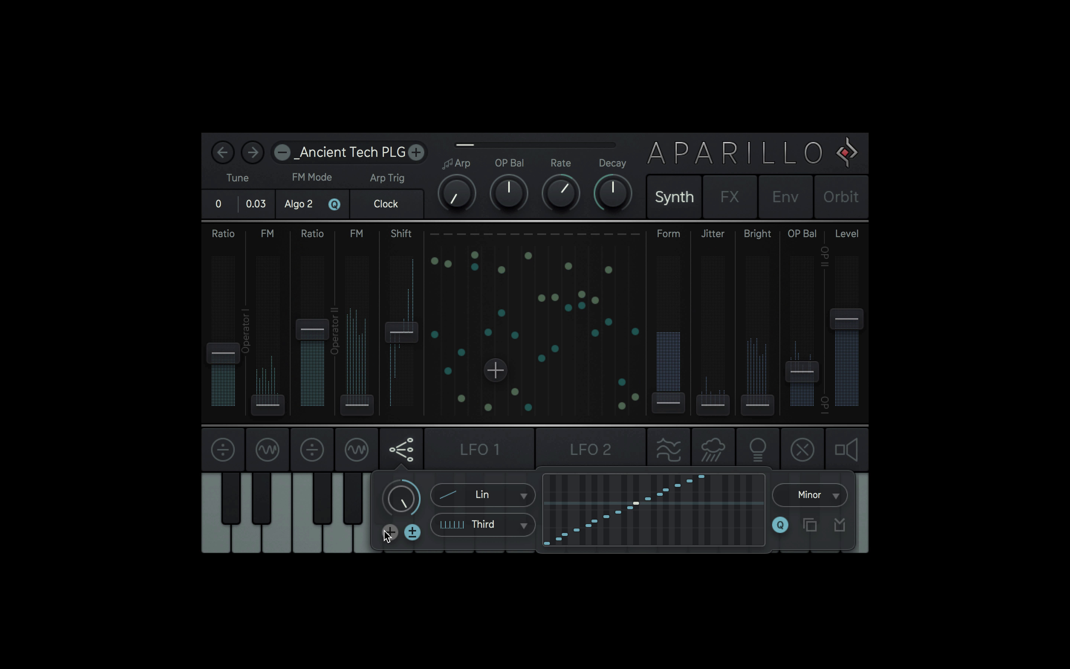
click(389, 532)
click(465, 524)
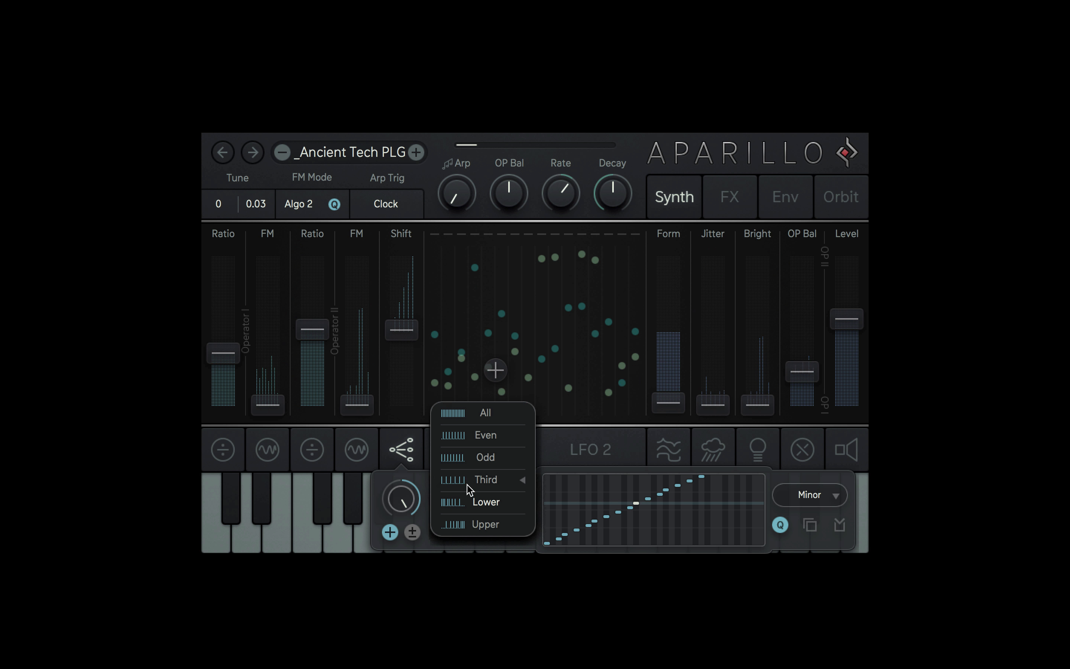
click(485, 413)
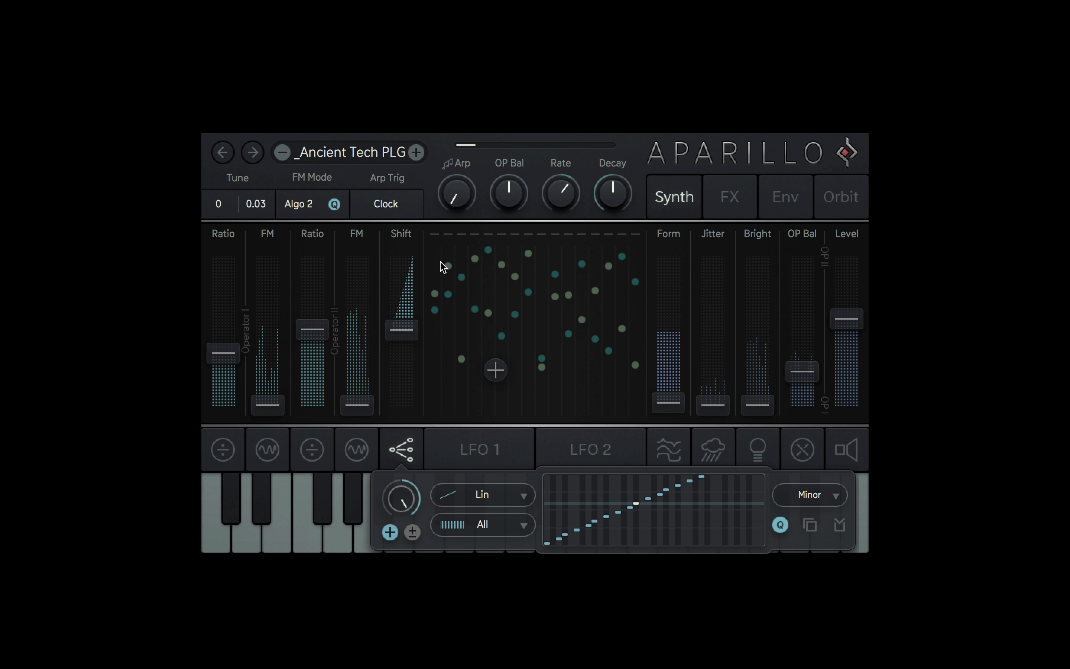
Step: Raise Operator I's FM modulation amount from LFO 1 to maximum and apply it to All voices
click(280, 448)
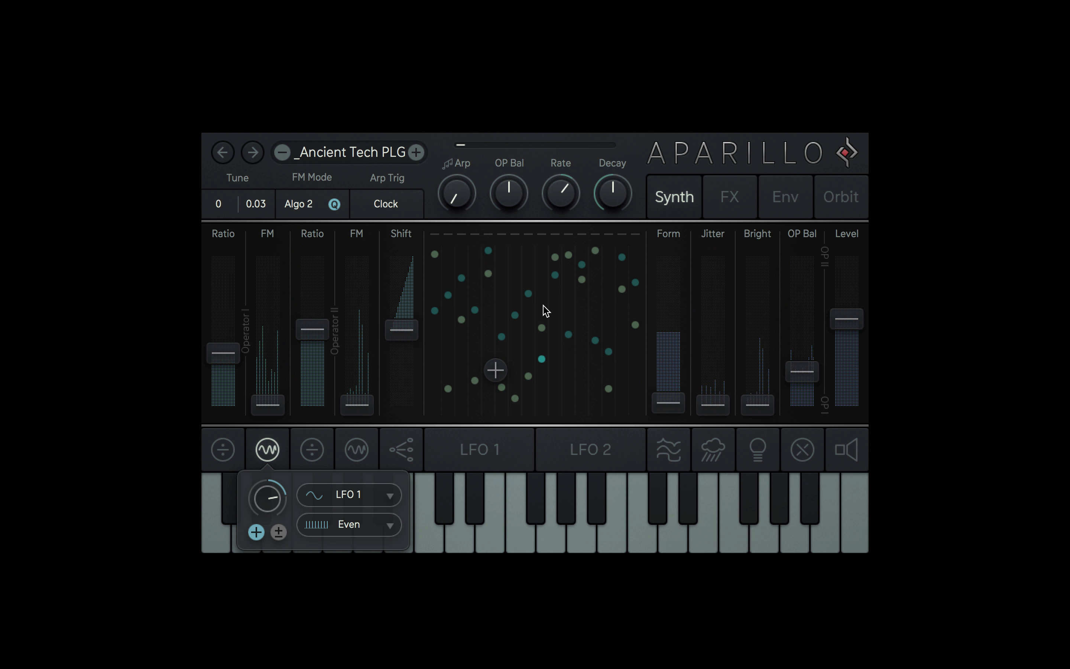
mouse_move(271, 503)
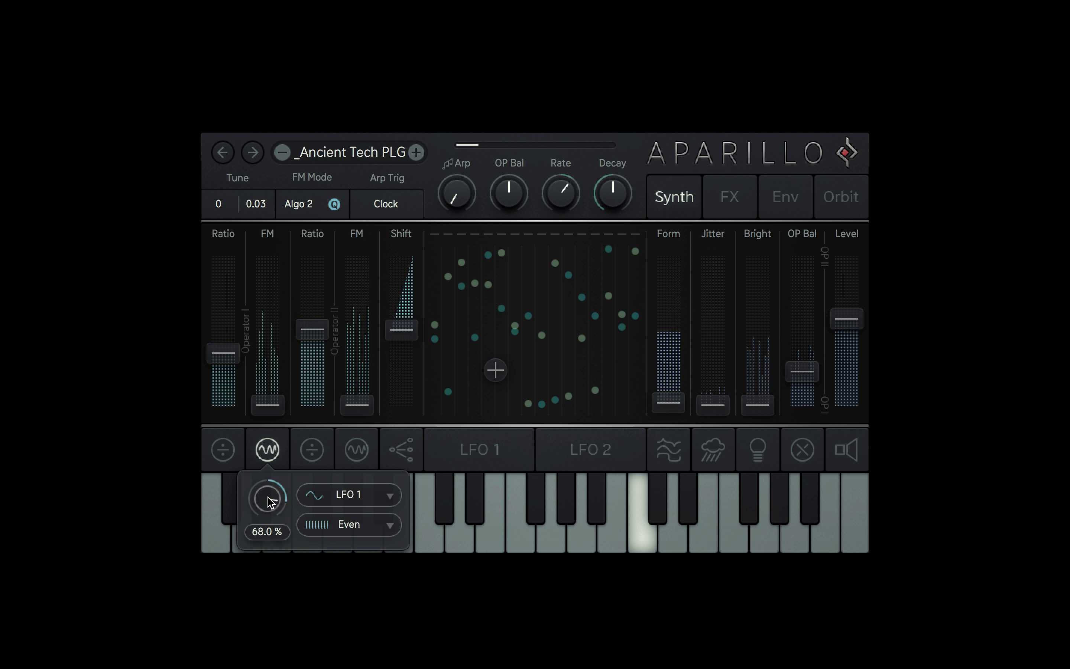
drag(269, 497, 268, 473)
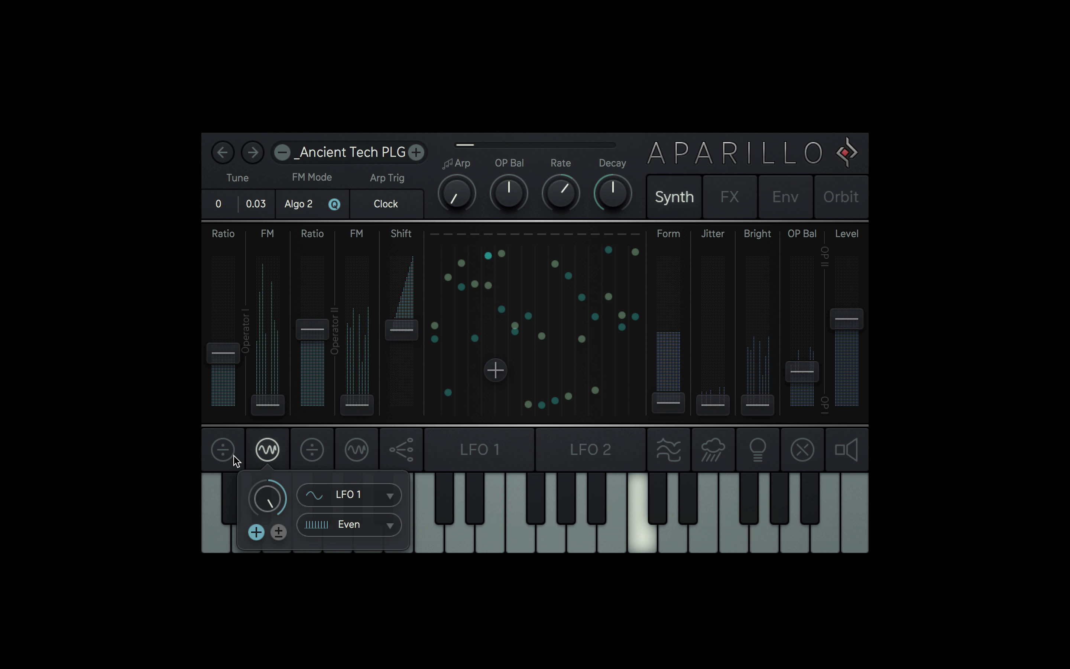
click(332, 524)
click(347, 416)
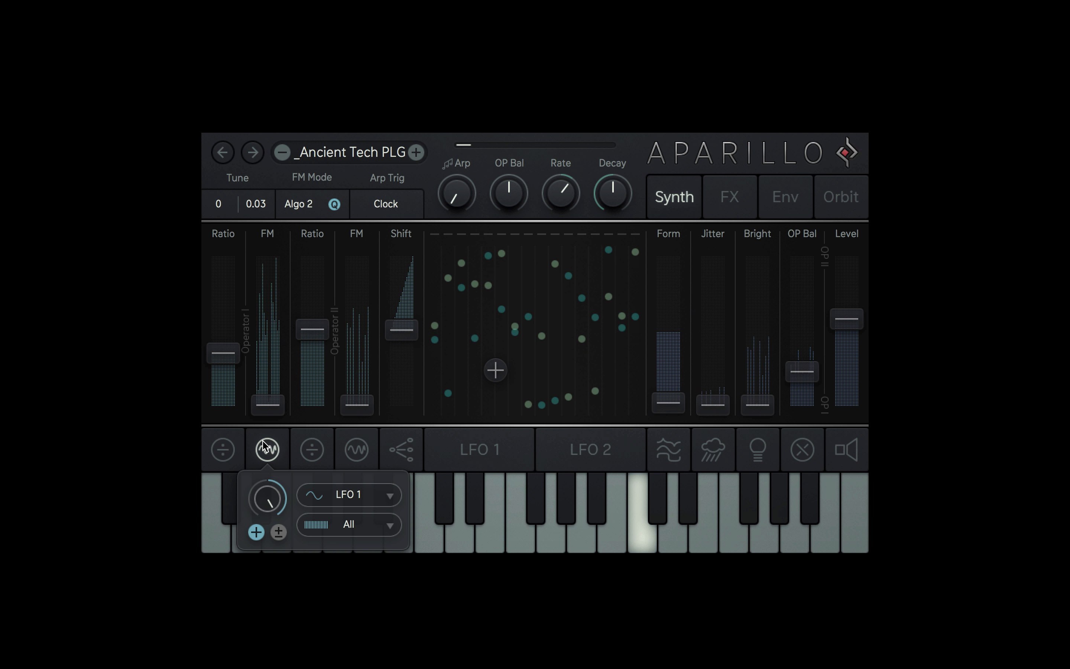
Step: Modulate Operator I's Ratio from LFO 2 at 78.0 % and lower its base Ratio fader to minimum
click(221, 455)
click(288, 496)
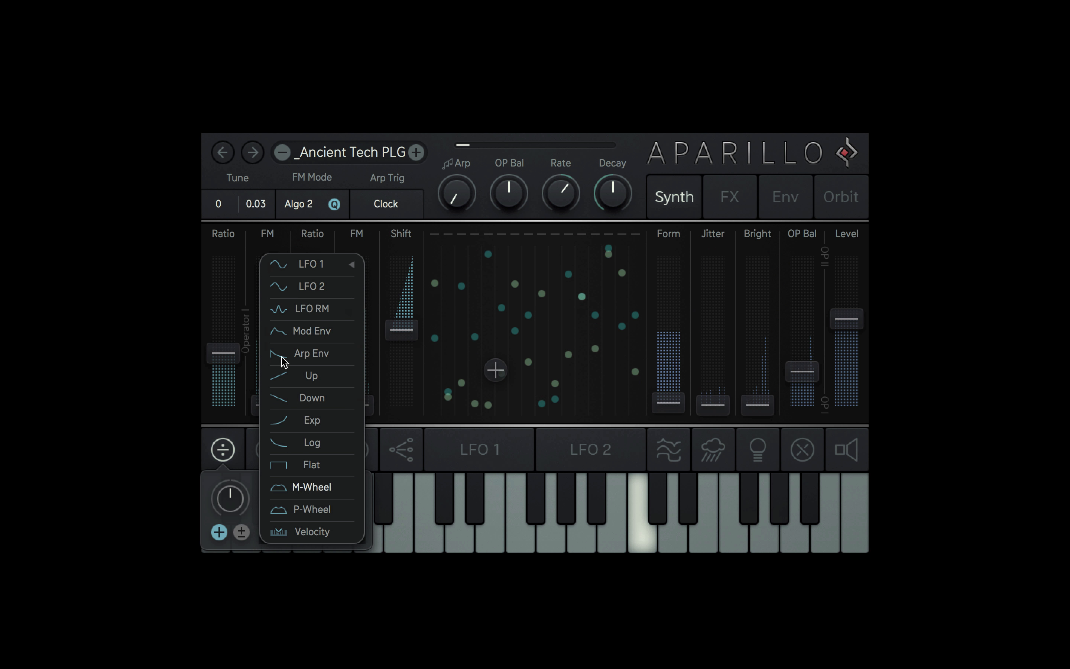
click(286, 287)
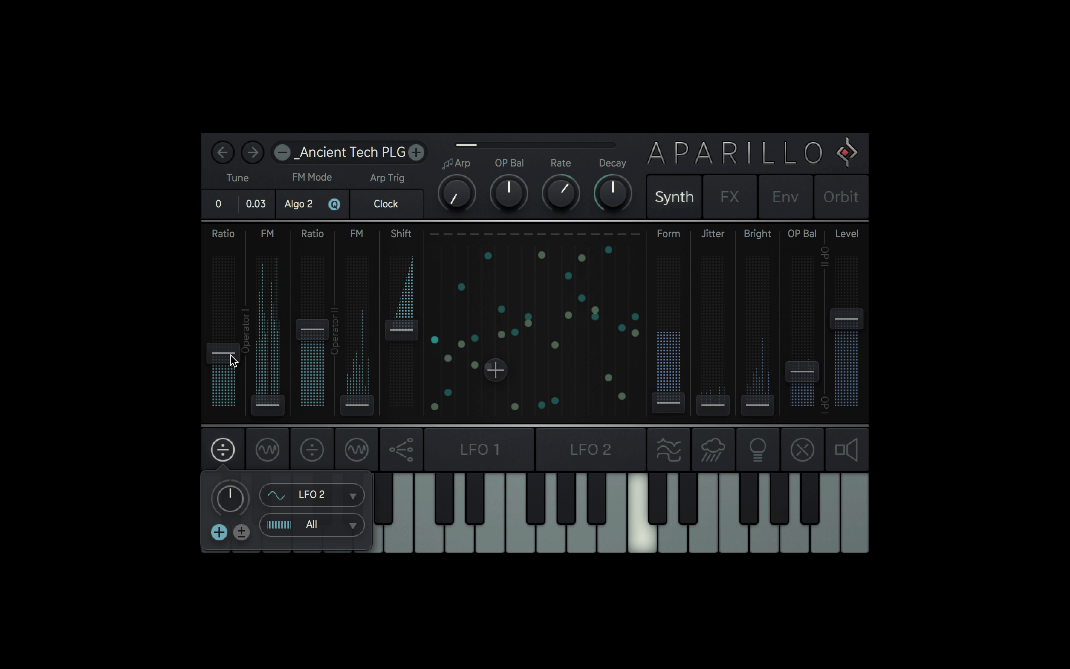
drag(227, 401, 227, 410)
drag(222, 496, 224, 476)
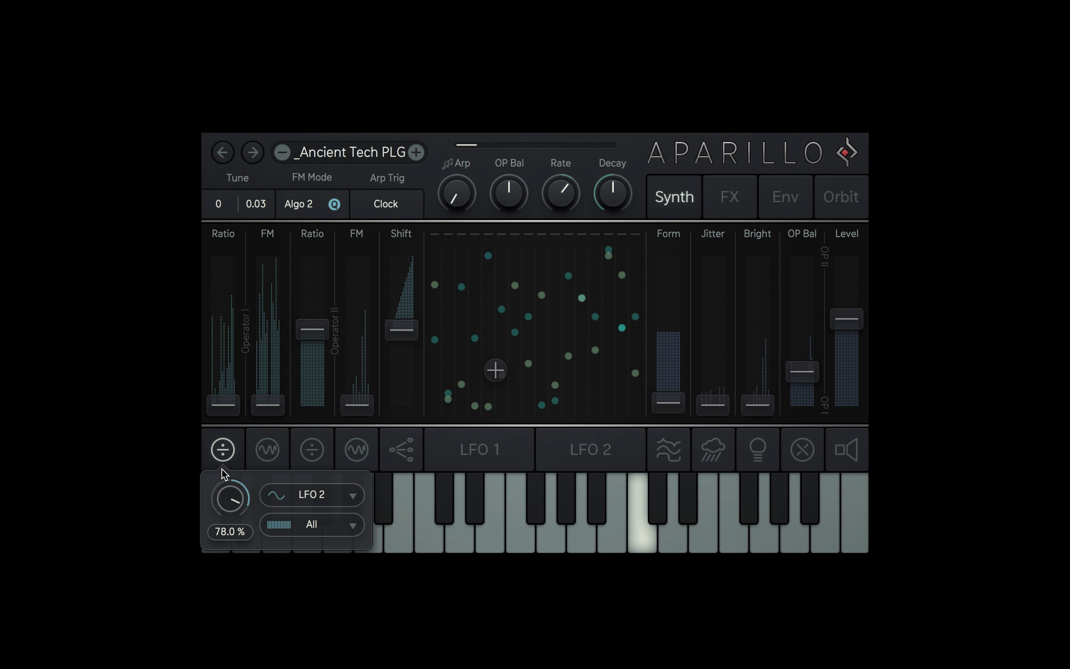
Step: Slow down the Rate of both LFO 1 and LFO 2
click(484, 452)
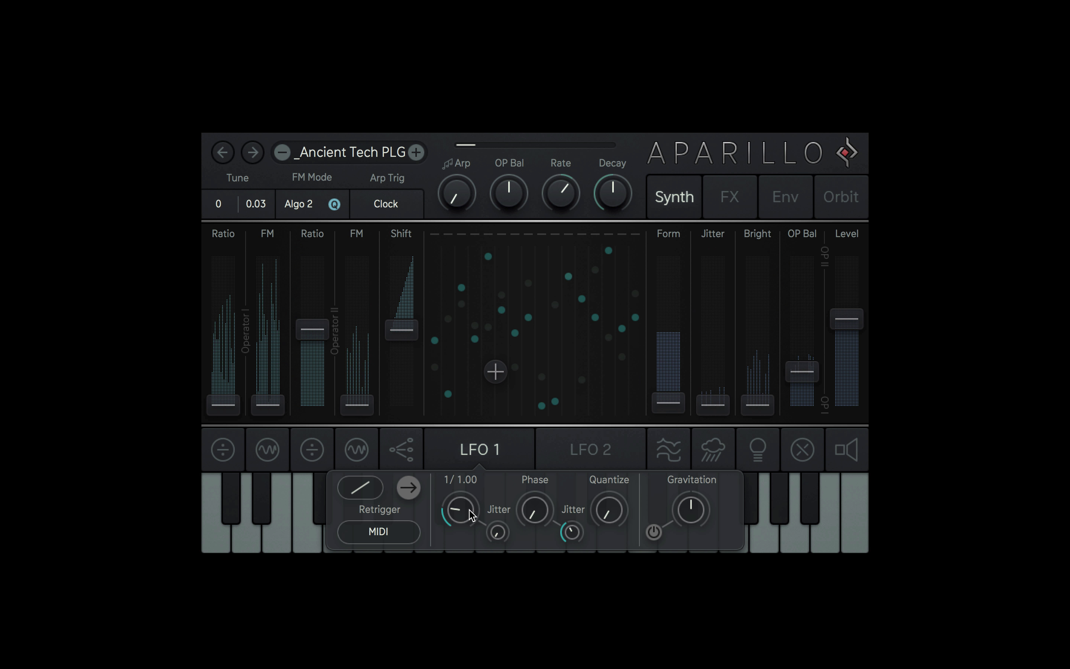
drag(470, 515, 470, 518)
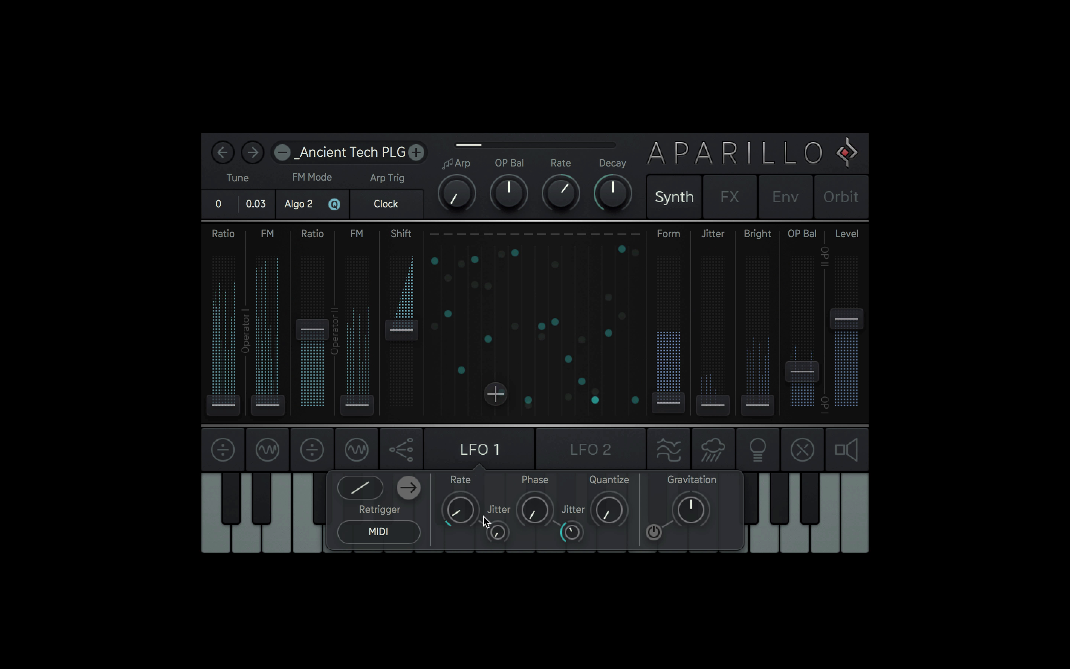
click(563, 460)
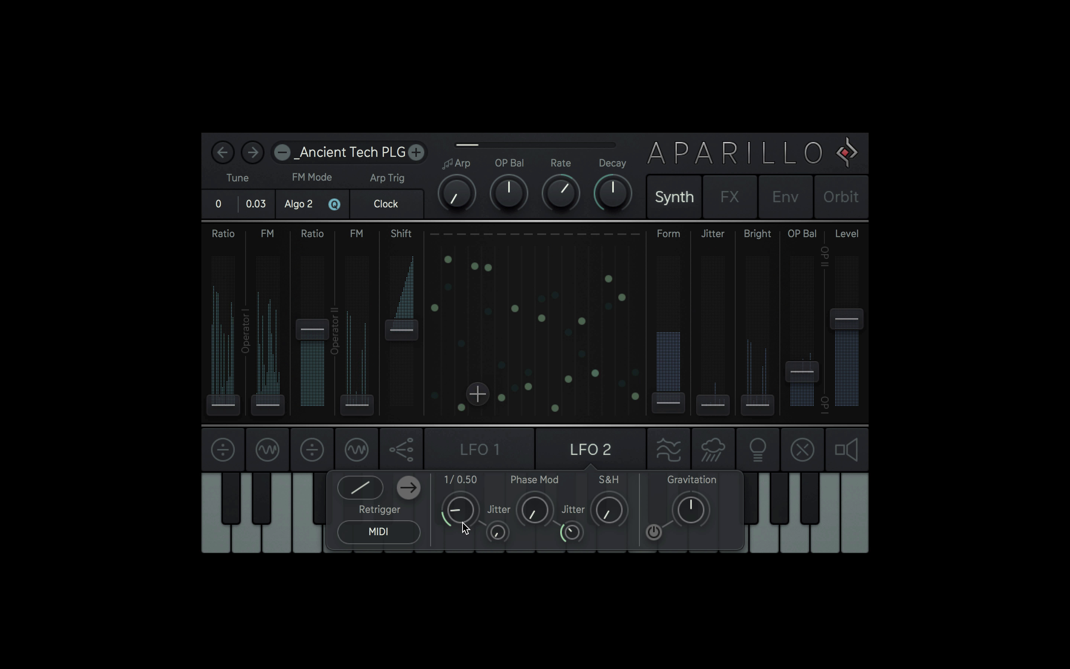
drag(464, 527, 465, 534)
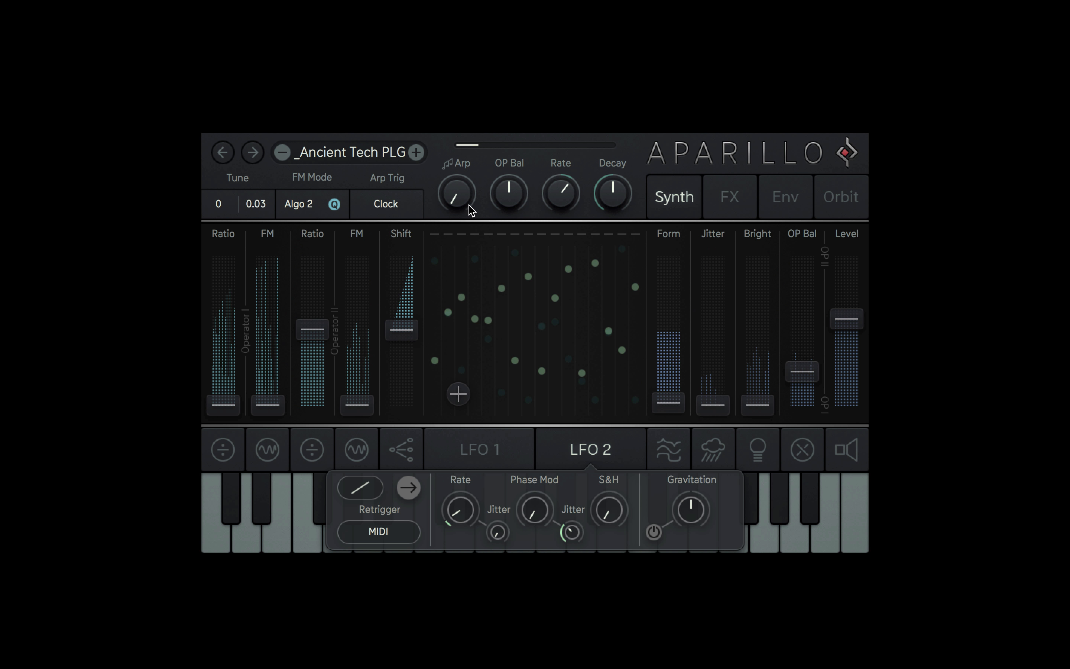
Step: Turn Arp up to maximum, increase its Rate and Decay, and reopen the Shift modulation settings
drag(467, 204, 482, 126)
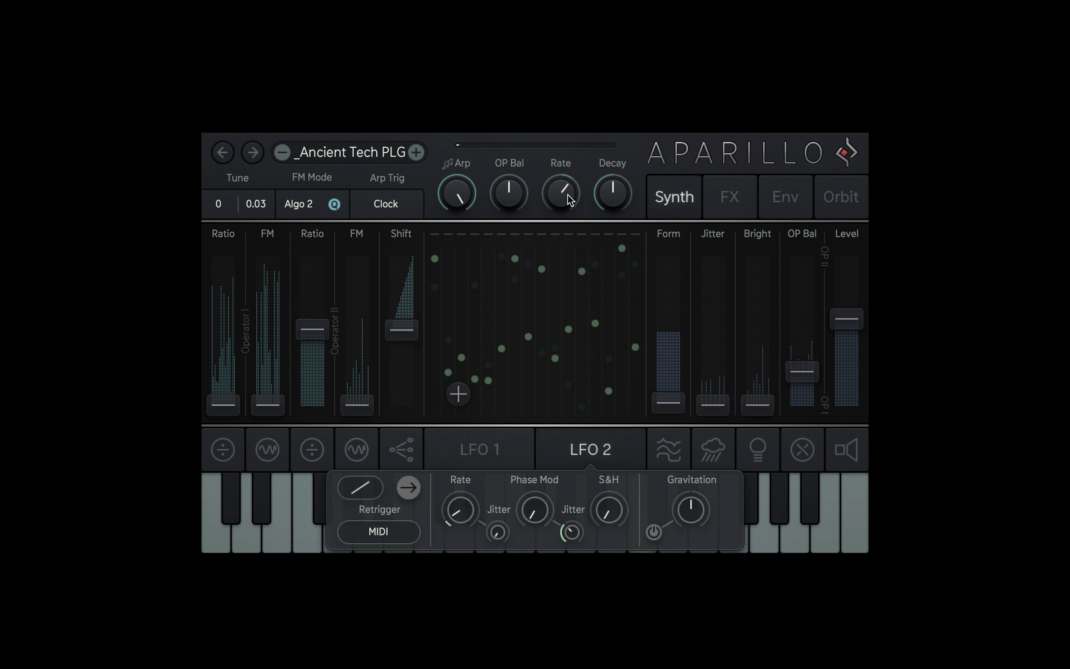
drag(570, 200, 617, 194)
click(401, 448)
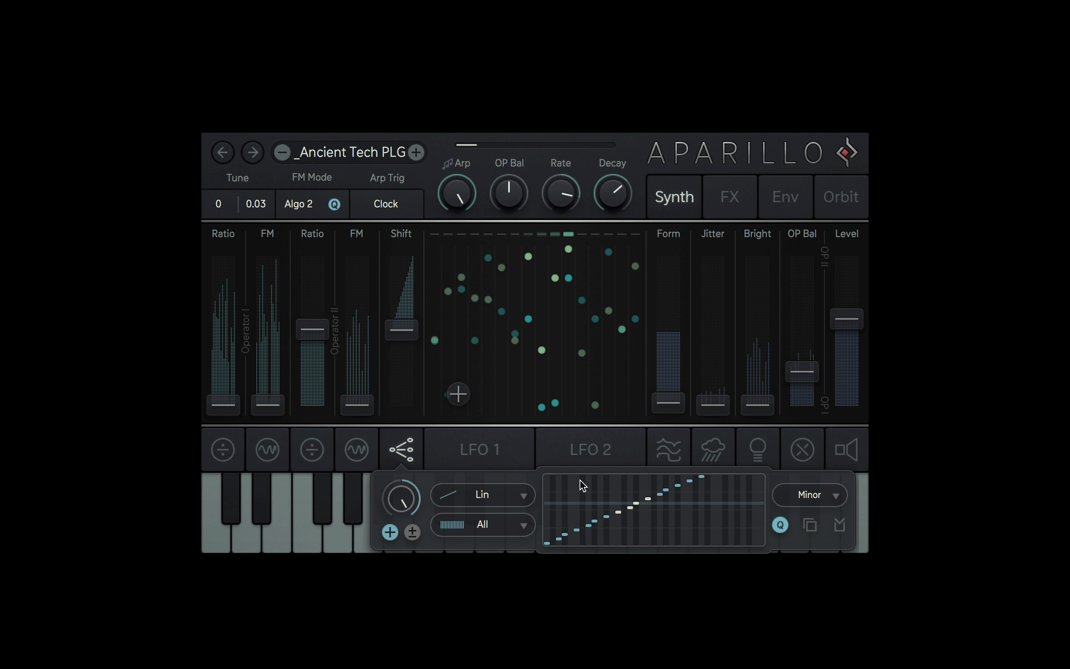
Step: Change the Shift quantization scale to Minor 5 and raise the arpeggiator's Rate to 1/11.3
click(837, 497)
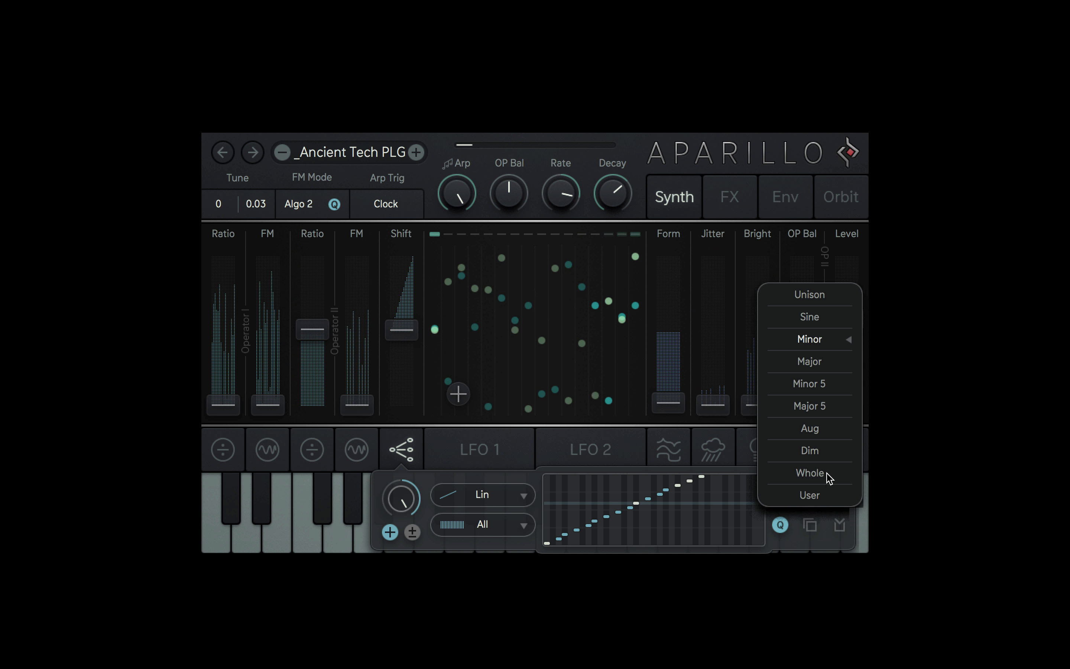
click(821, 386)
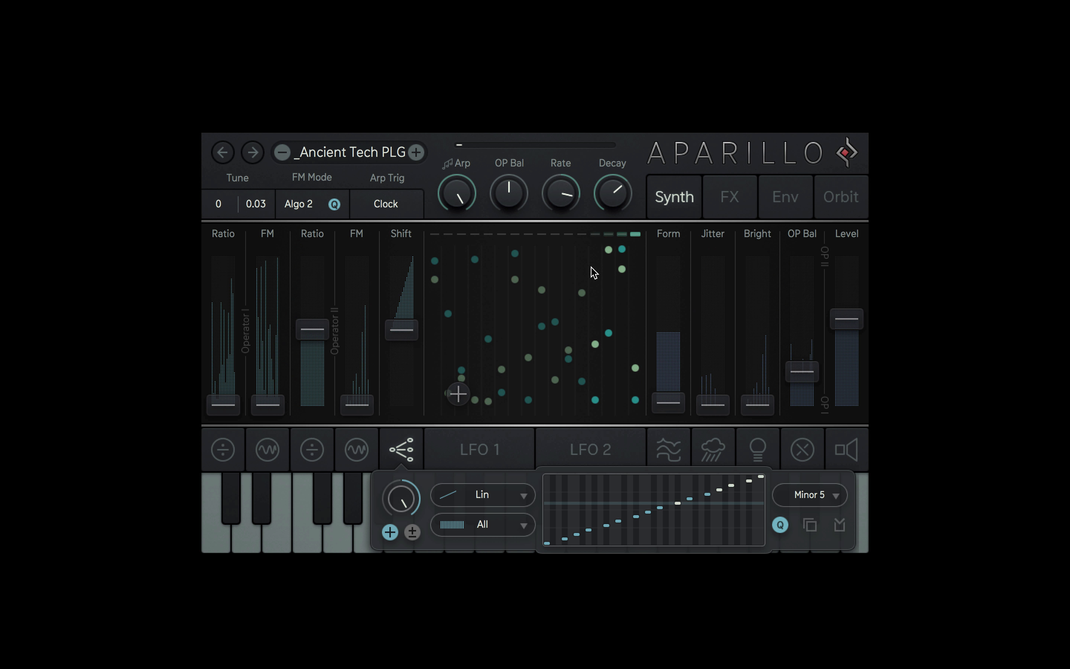
mouse_move(570, 203)
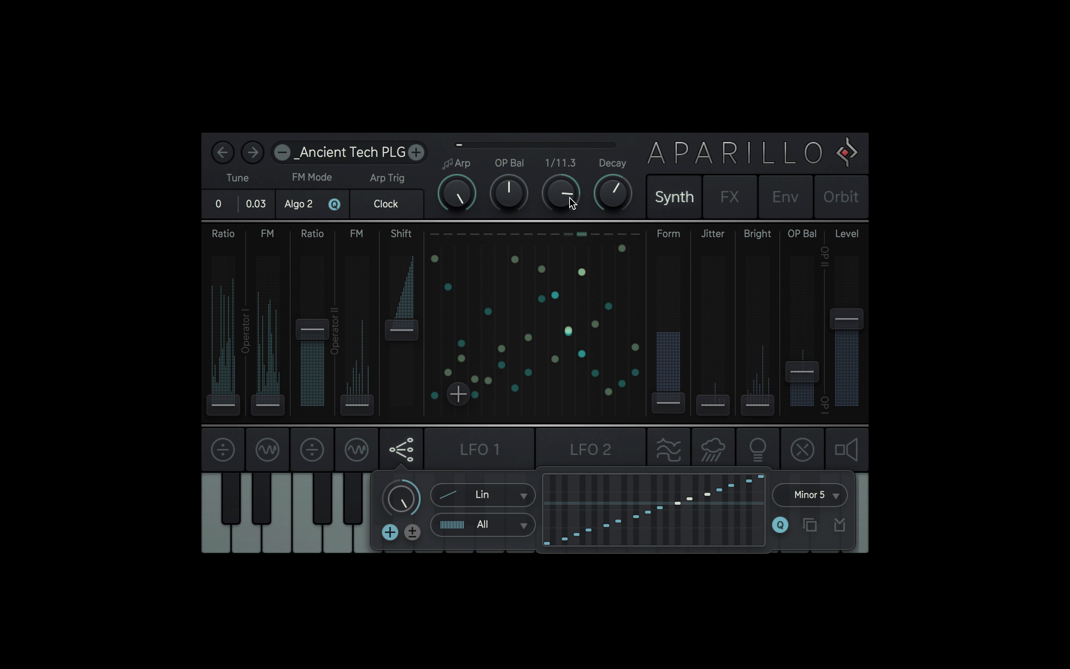
Step: Modulate Form from LFO 1 on All voices at maximum amount, and raise Jitter's LFO 1 modulation on Third voices
click(665, 456)
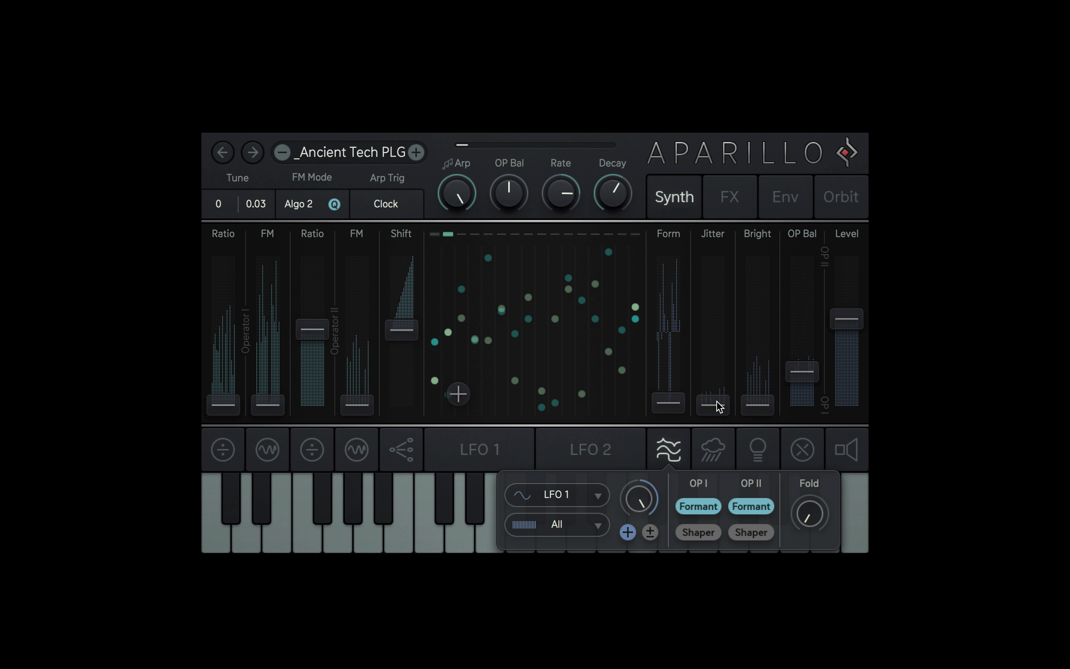
click(713, 460)
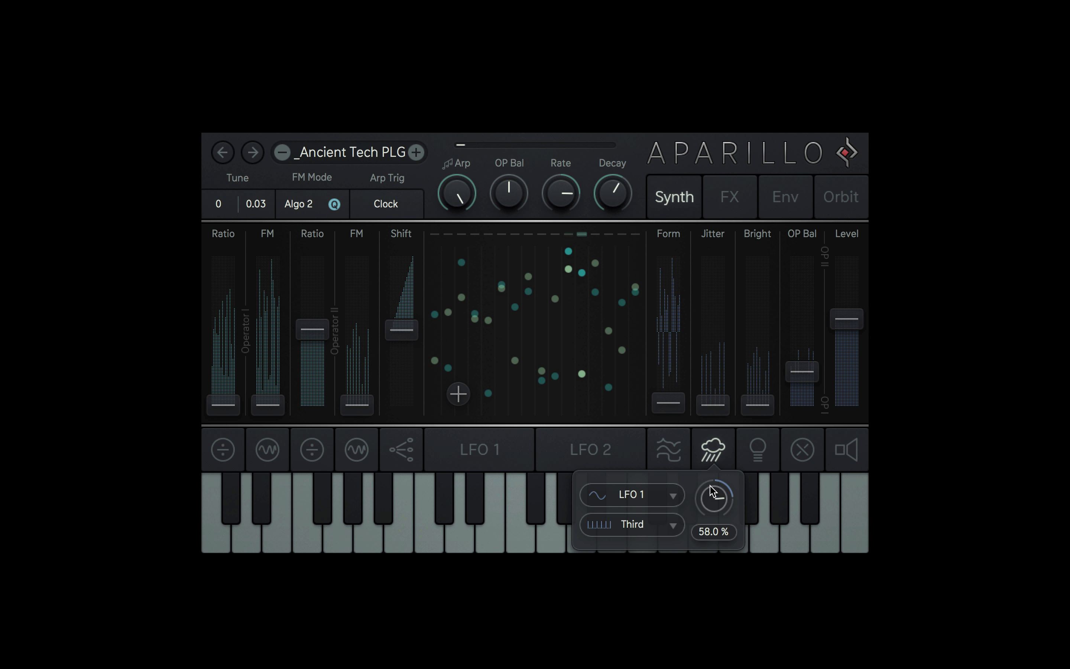
Step: Raise the Bright modulation amount on Odd voices and switch its source to LFO 1
click(757, 449)
mouse_move(759, 500)
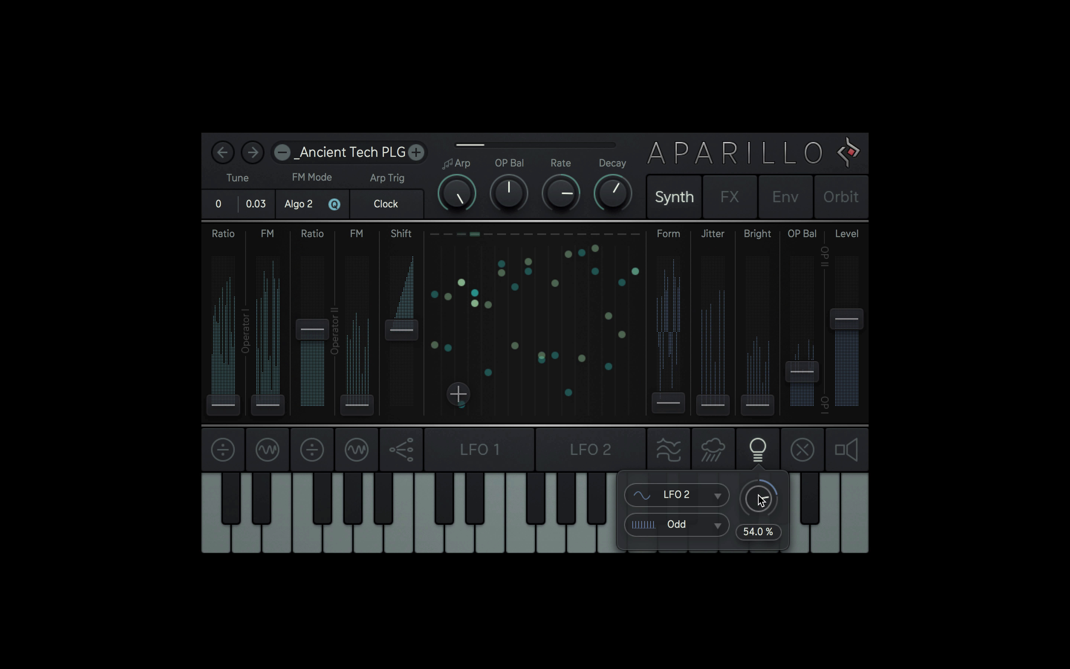
click(716, 495)
click(674, 263)
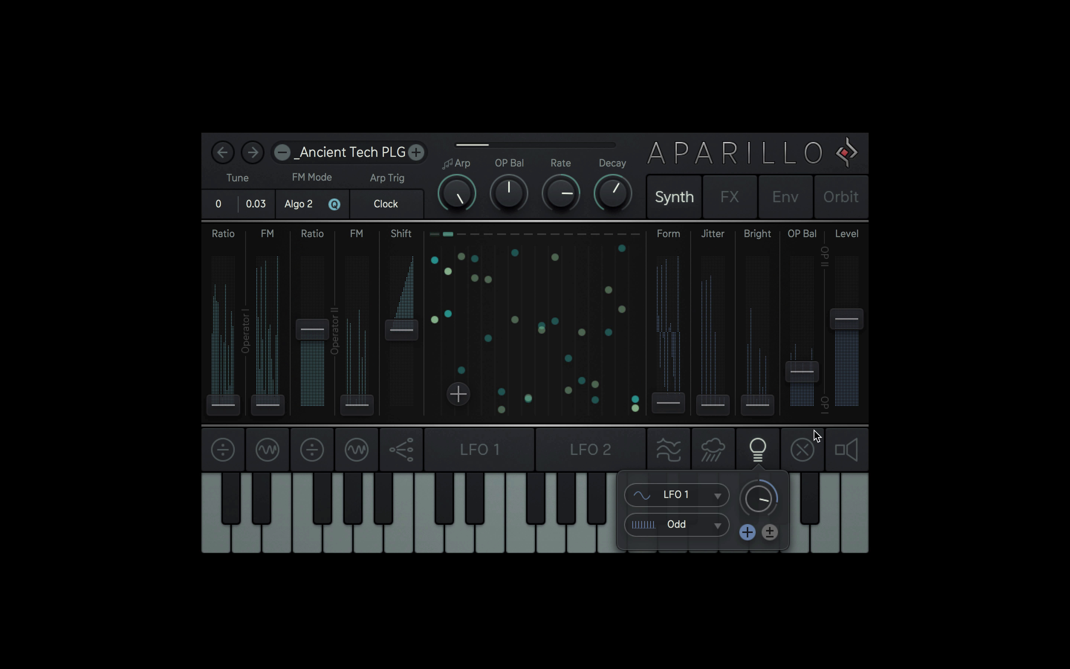
Step: Lower Operator II's base Ratio to minimum and modulate it from LFO 1 at 72.0 % on All voices
drag(316, 351, 306, 478)
click(312, 448)
mouse_move(308, 484)
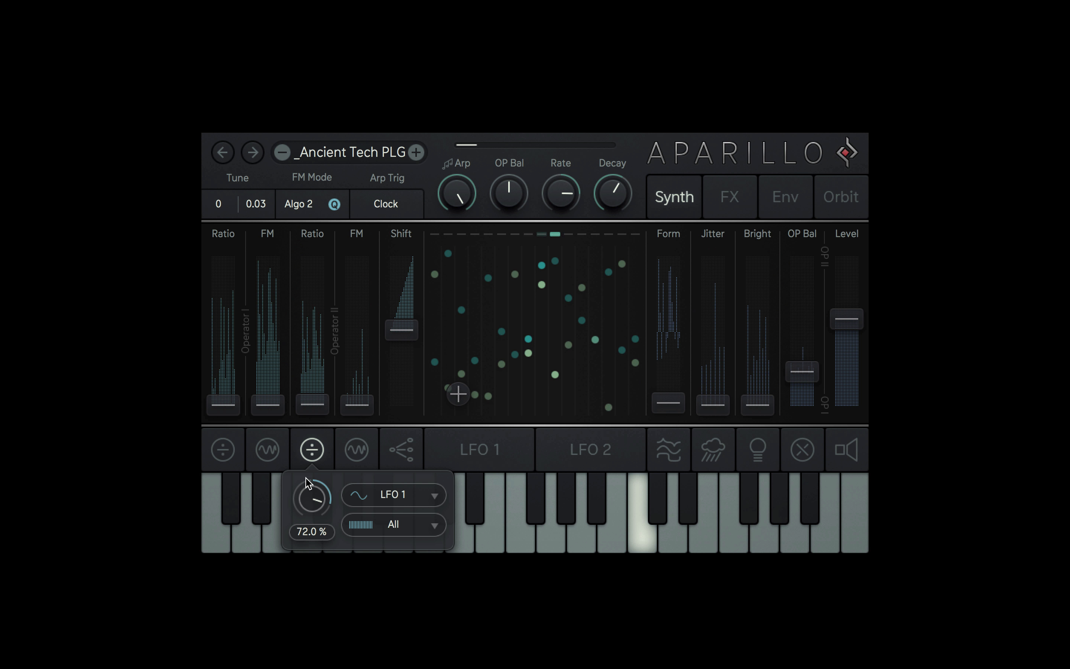
Step: Switch the Shift modulation source to LFO 2 and raise LFO 2's S&H to maximum
click(401, 449)
click(470, 494)
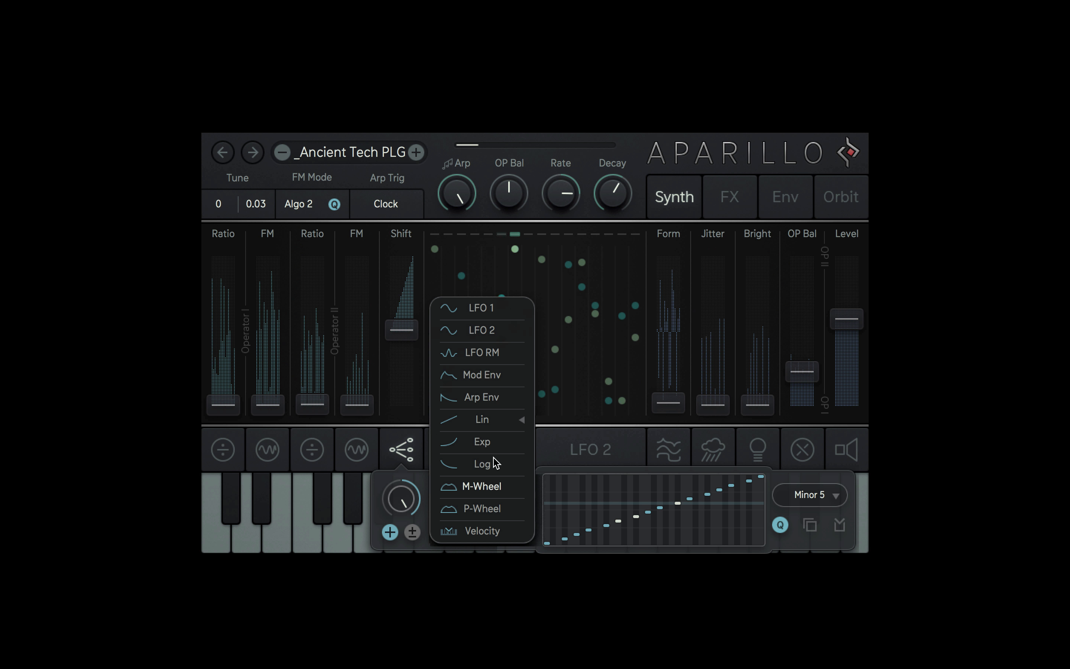
click(490, 332)
click(586, 462)
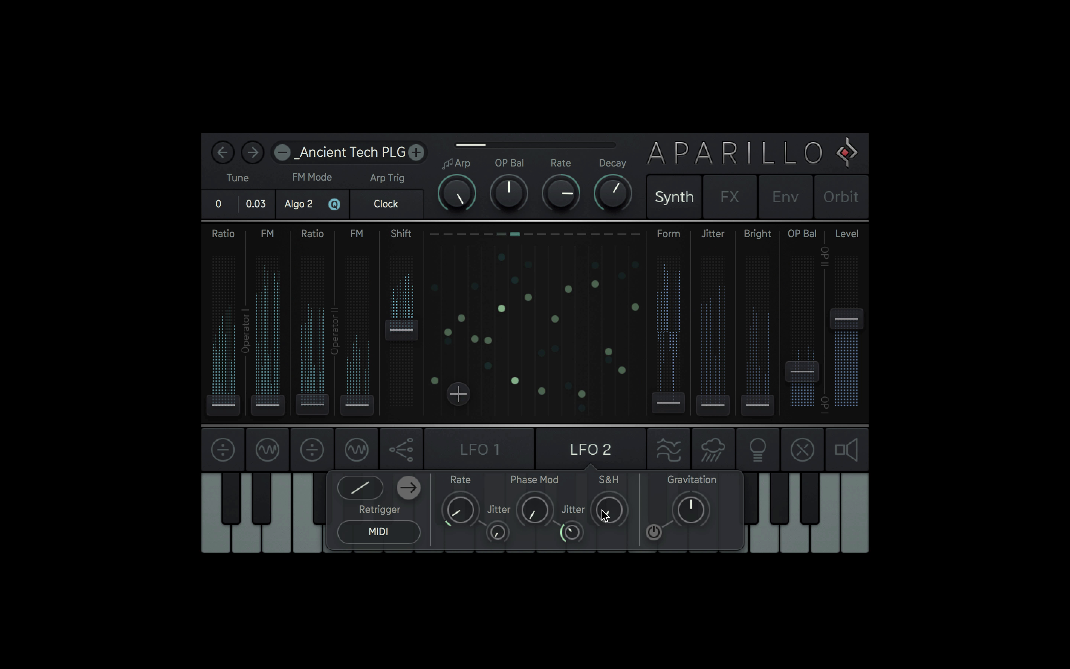
drag(609, 509, 592, 358)
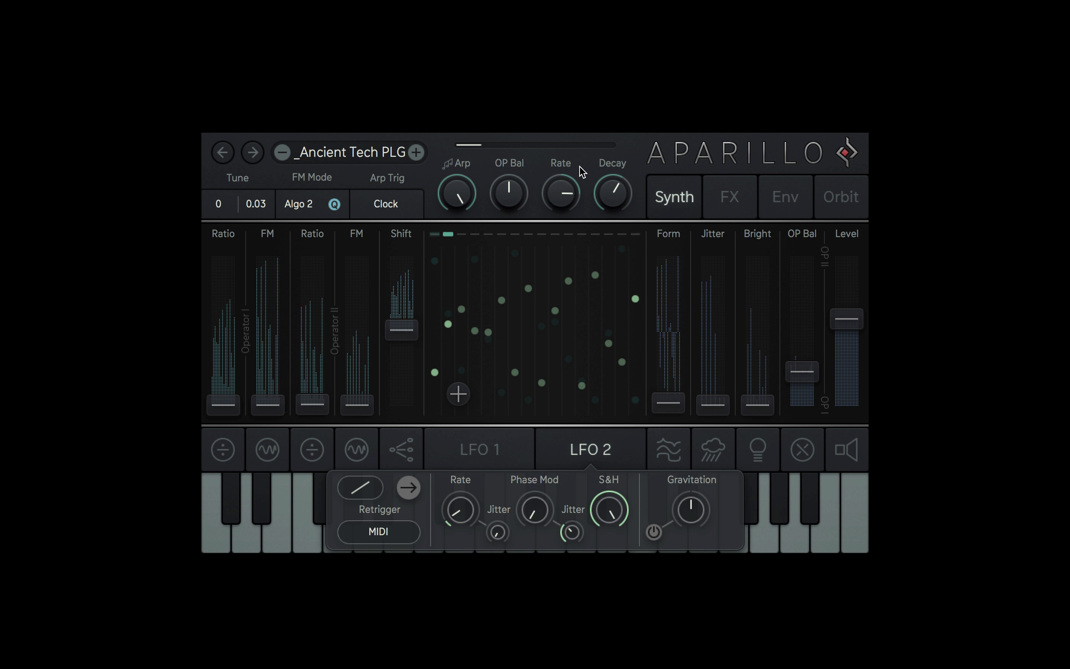
Step: Set the FM Mode to Algo 3, slow the arpeggiator's Rate well below halfway, and bring its Decay to about the middle
drag(602, 201, 604, 210)
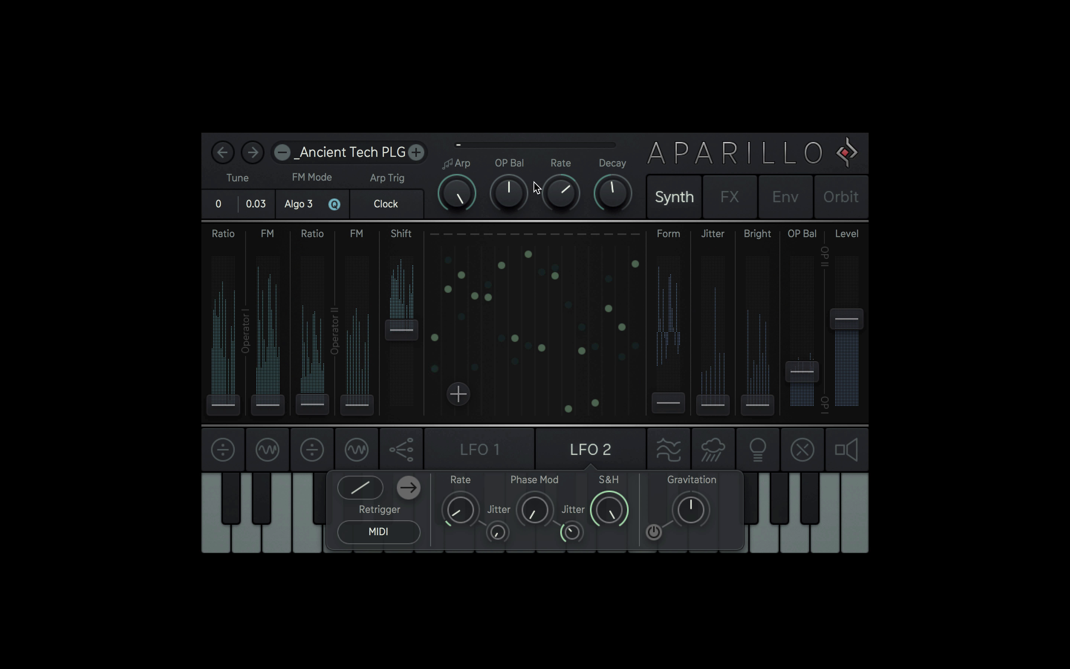
drag(612, 200, 613, 182)
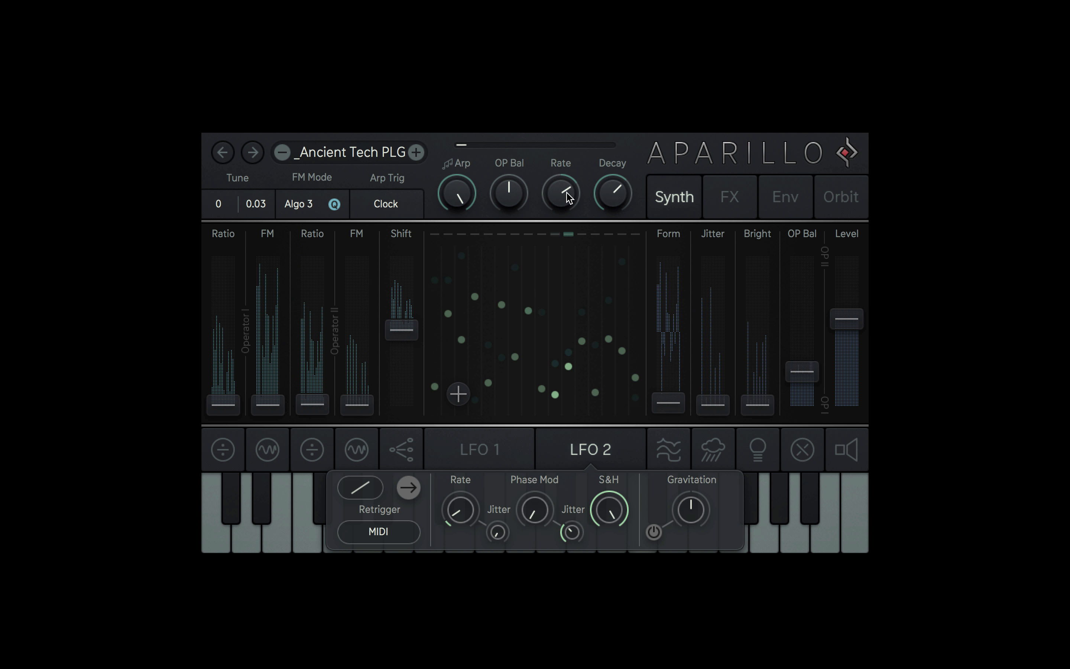
drag(567, 193, 571, 263)
drag(610, 515, 610, 531)
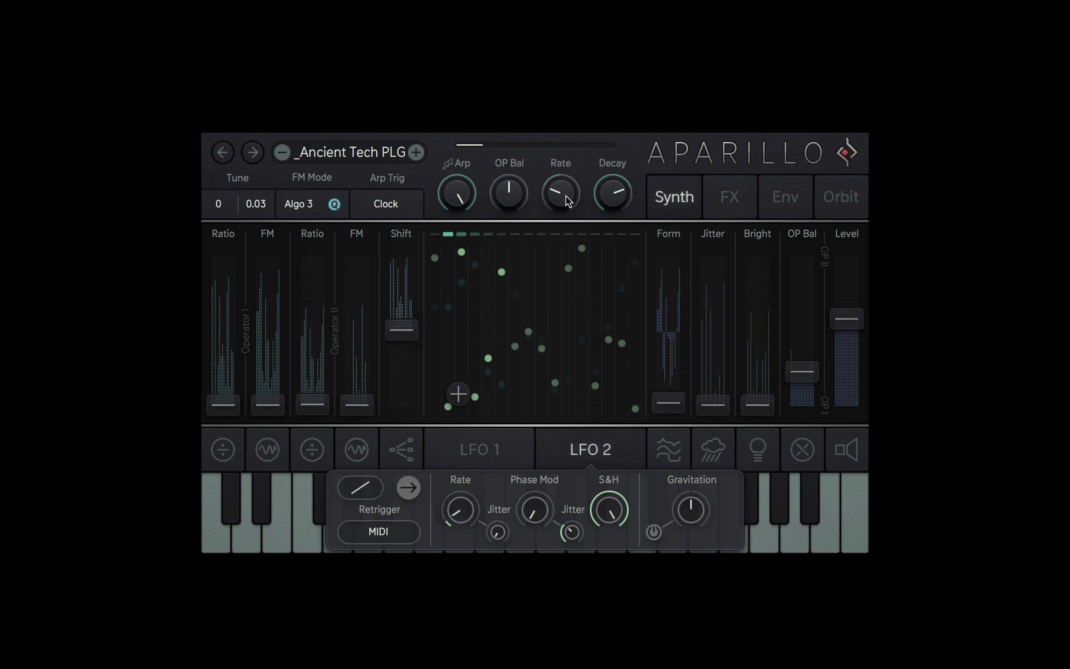
drag(616, 191, 628, 264)
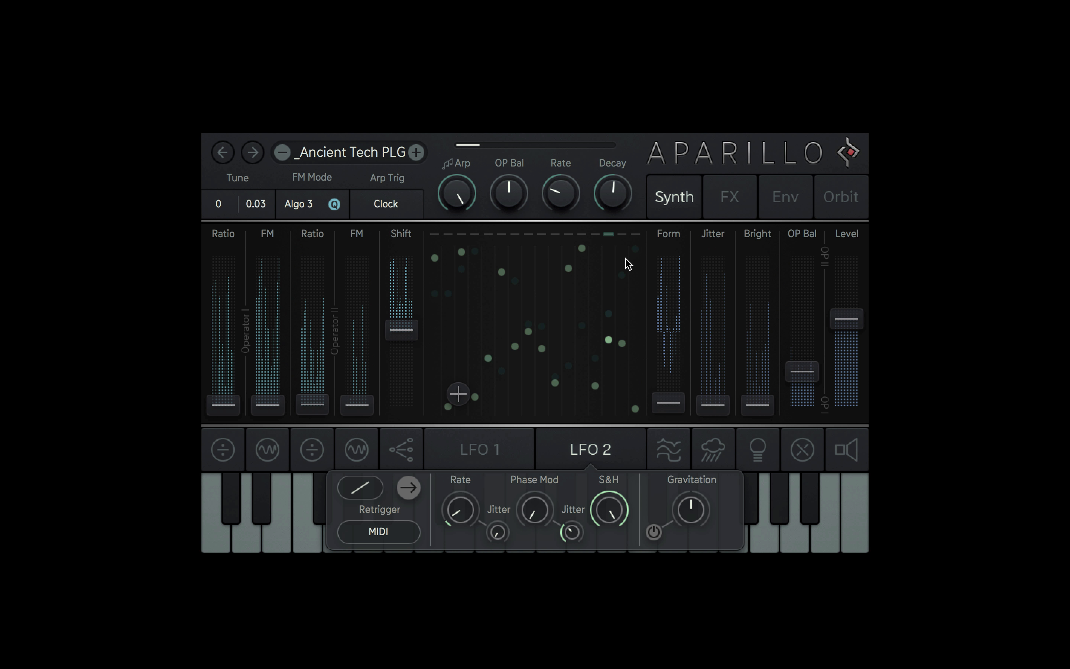
Step: Open the Jitter modulation settings and adjust the modulation amount slightly
click(712, 450)
mouse_move(713, 502)
mouse_down()
mouse_move(718, 529)
mouse_move(704, 500)
mouse_move(706, 508)
mouse_up()
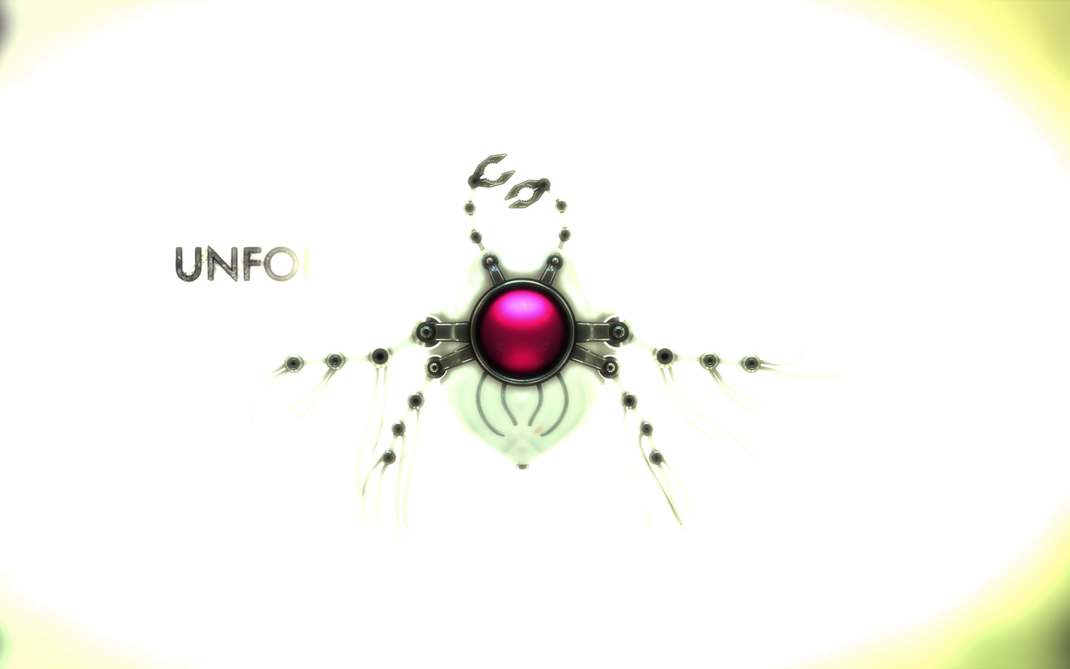